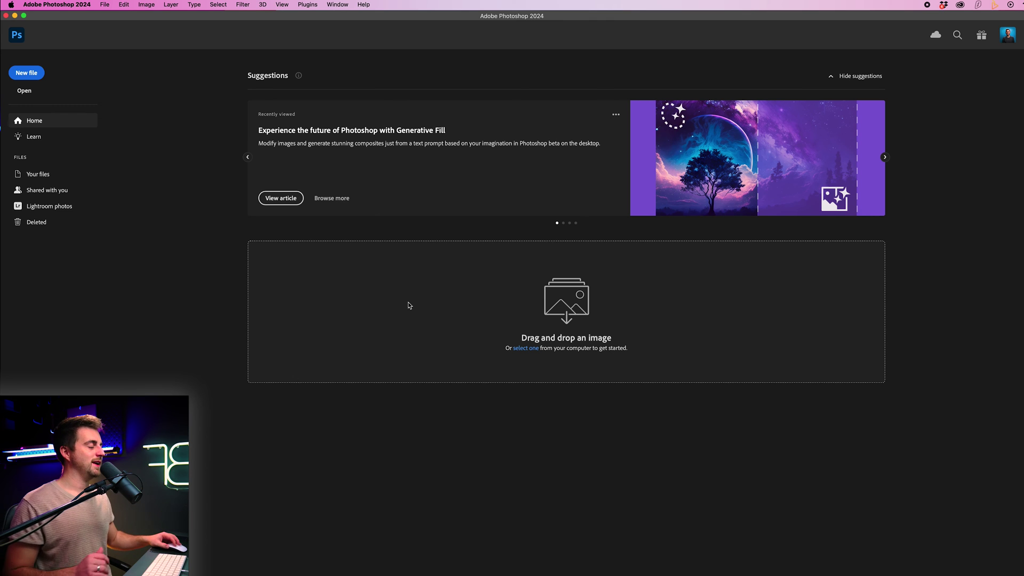
Step: Create a new document 3840 pixels wide and 2160 pixels high
click(26, 72)
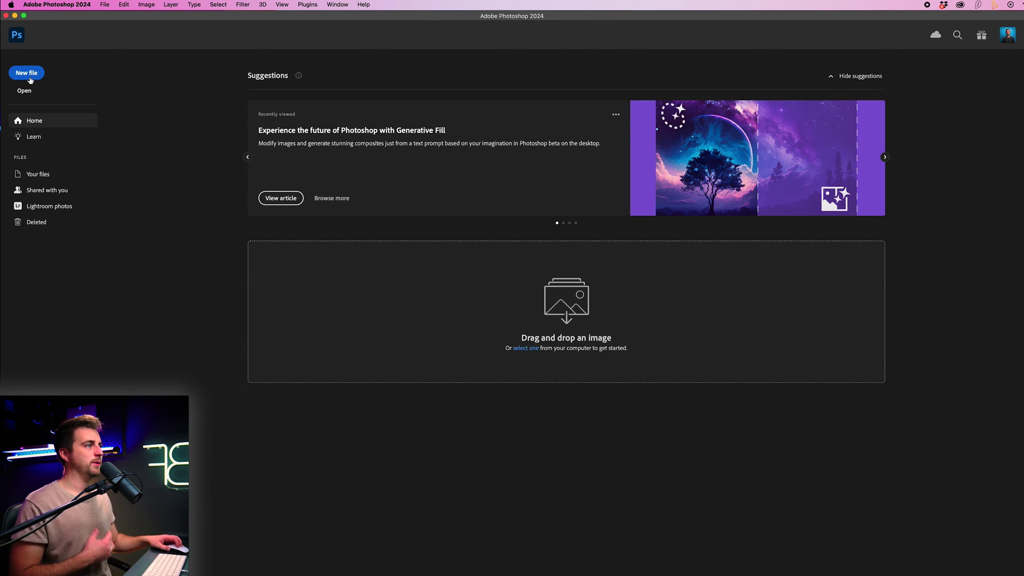
double_click(660, 191)
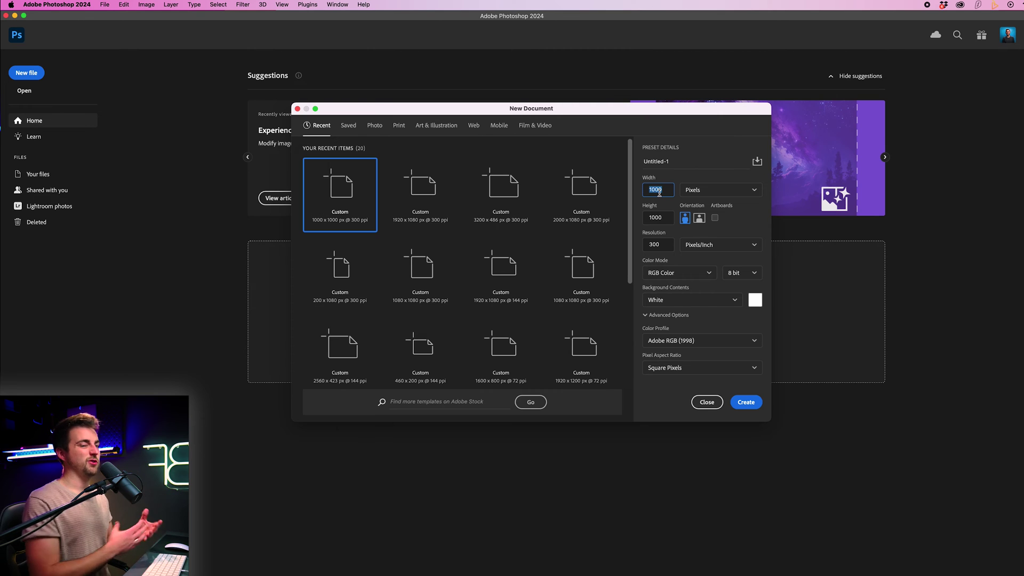
text(3840)
key(Tab)
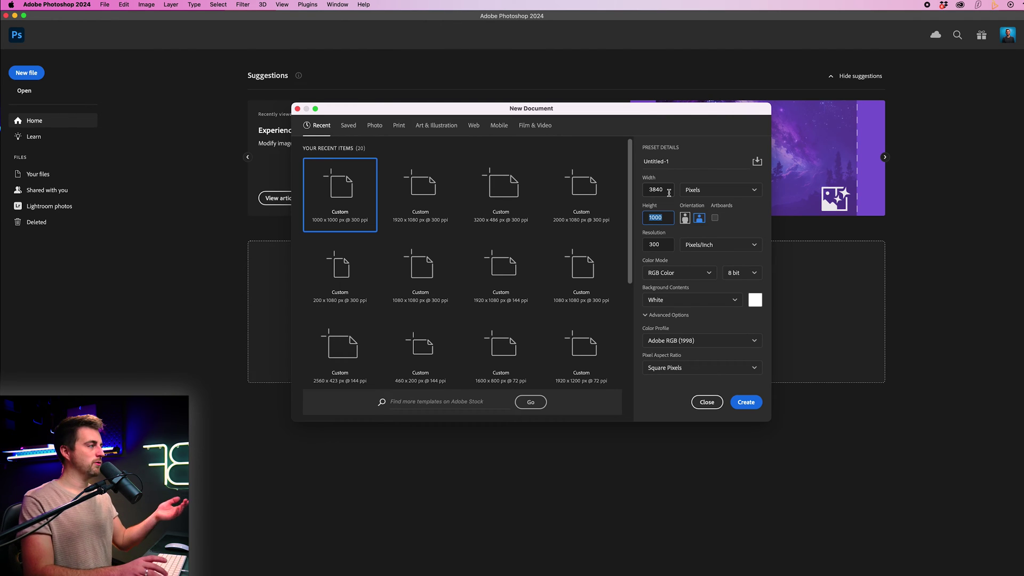
text(216)
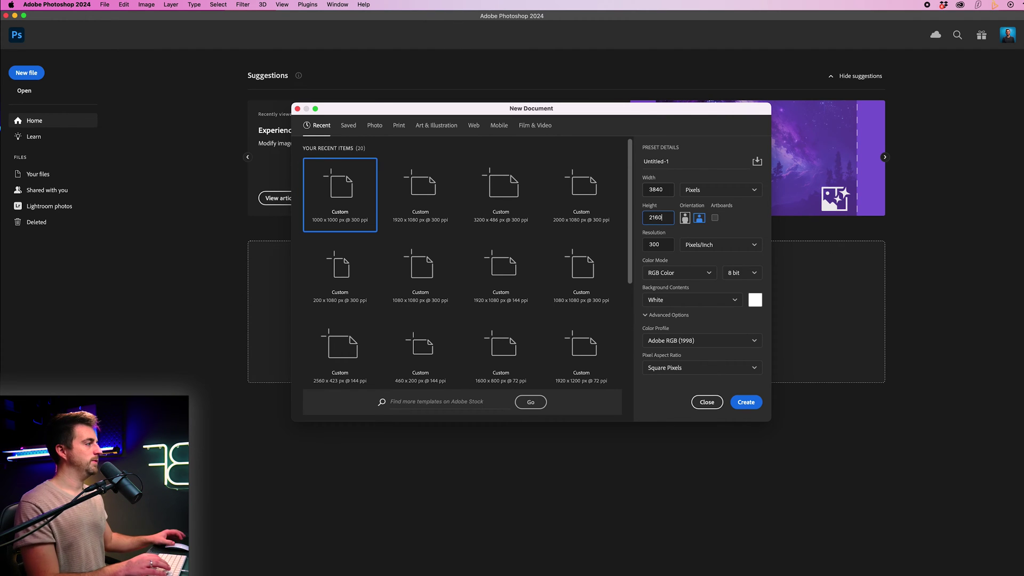
click(746, 403)
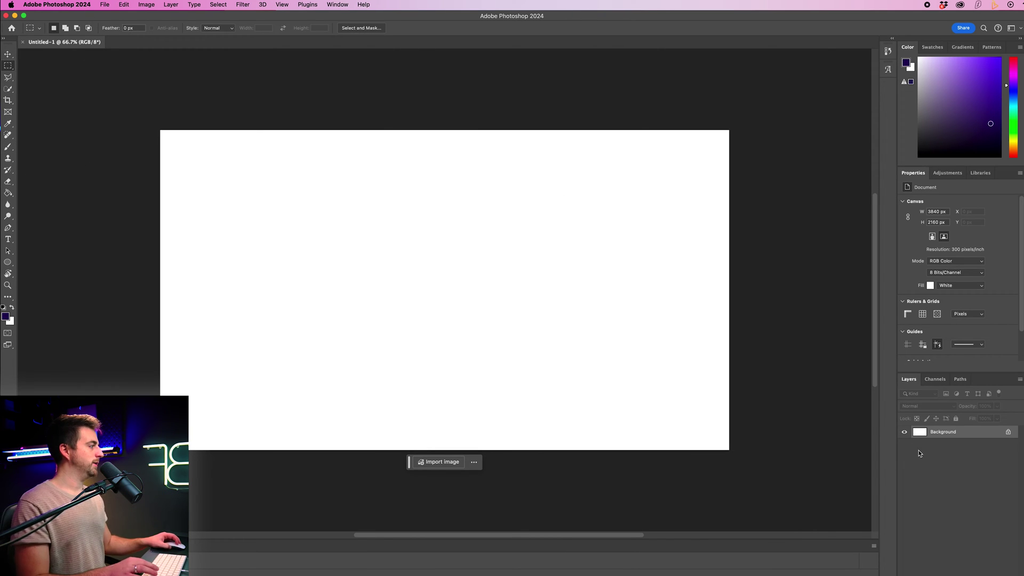
Step: Add a new empty layer above the background with the default settings
click(169, 5)
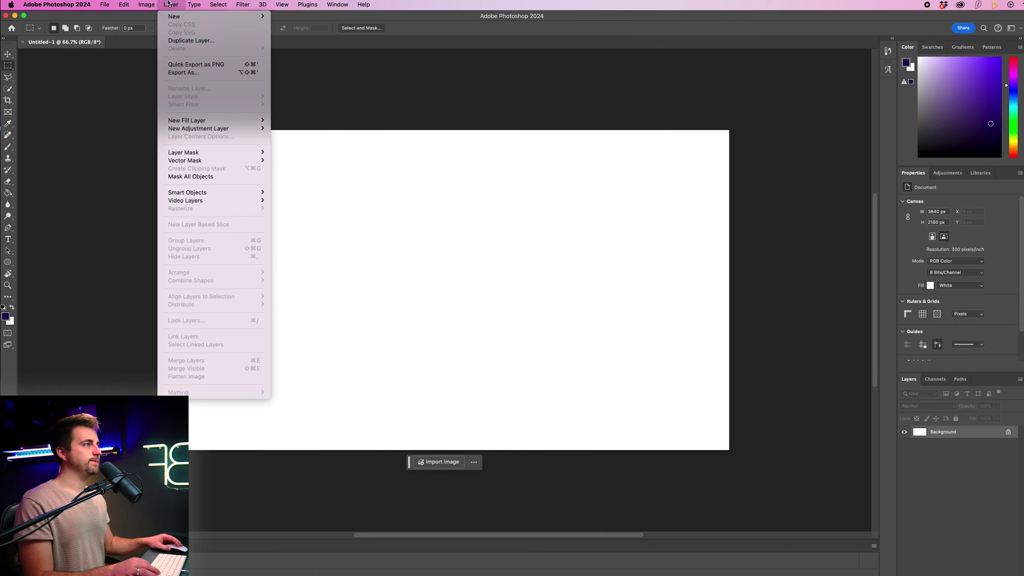
mouse_move(175, 17)
click(288, 18)
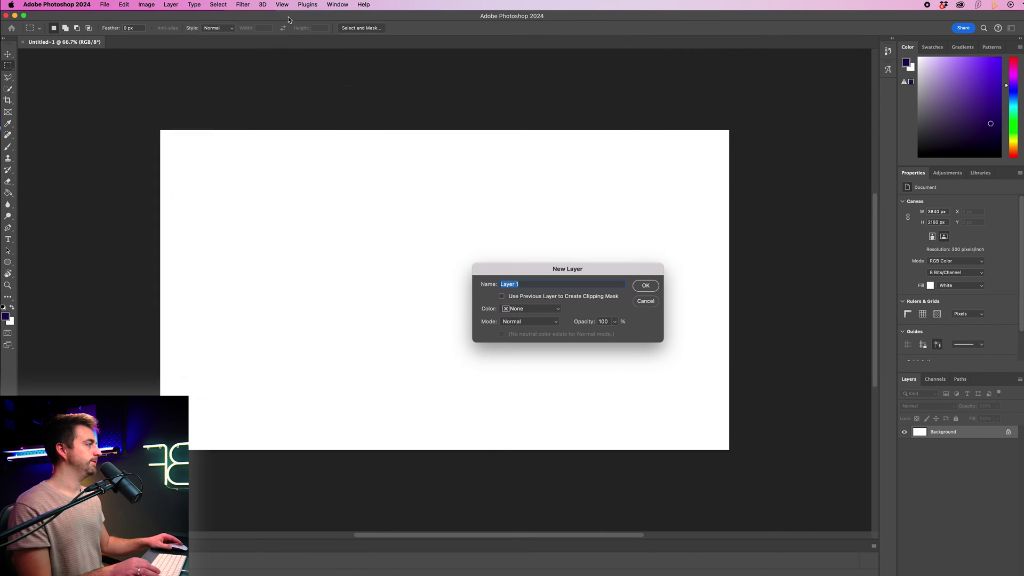
click(646, 286)
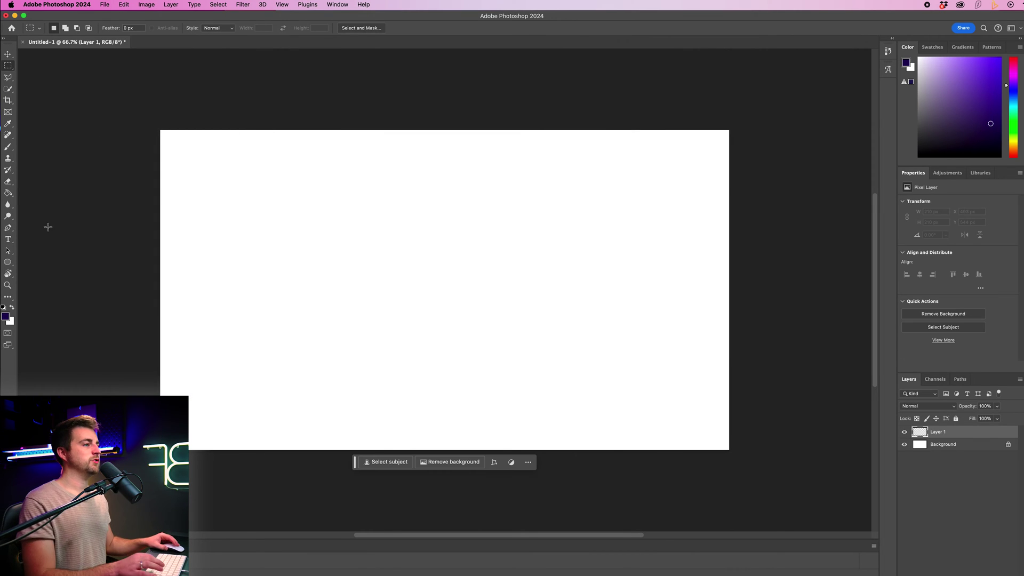
Step: Place a text letter "E" near the middle of the canvas and select the character for formatting
click(8, 240)
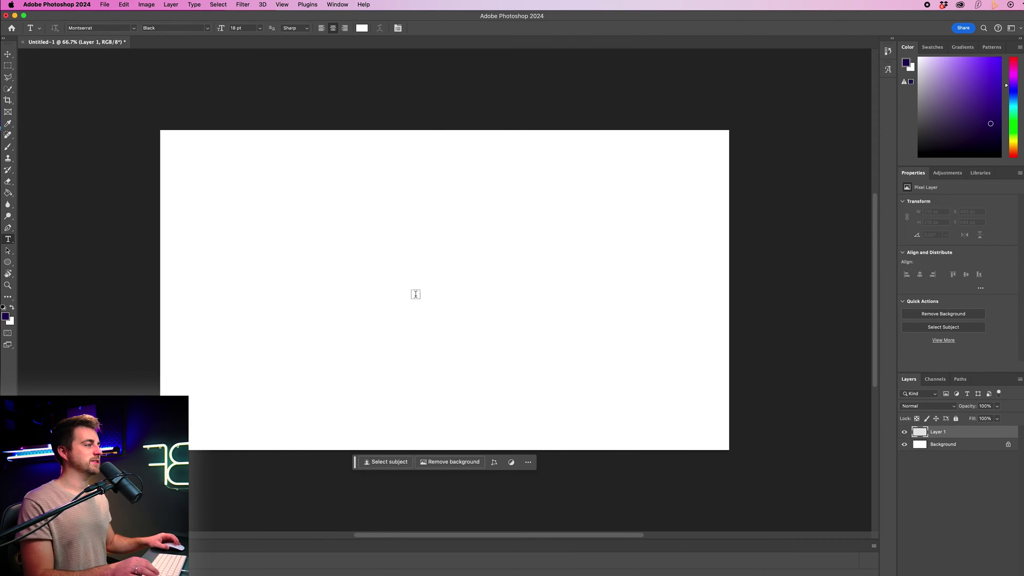
click(405, 287)
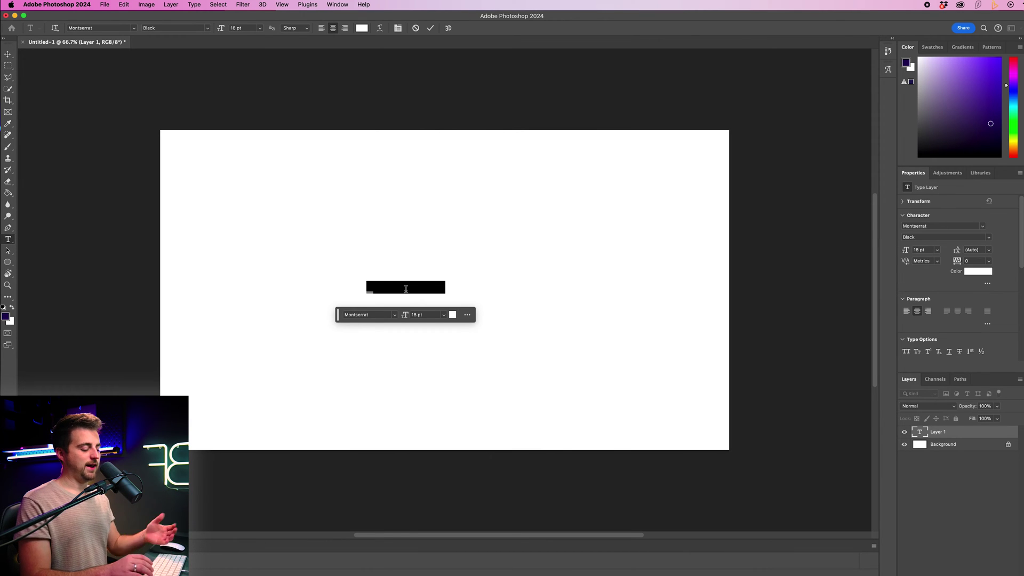
text(E)
key(shift+Left)
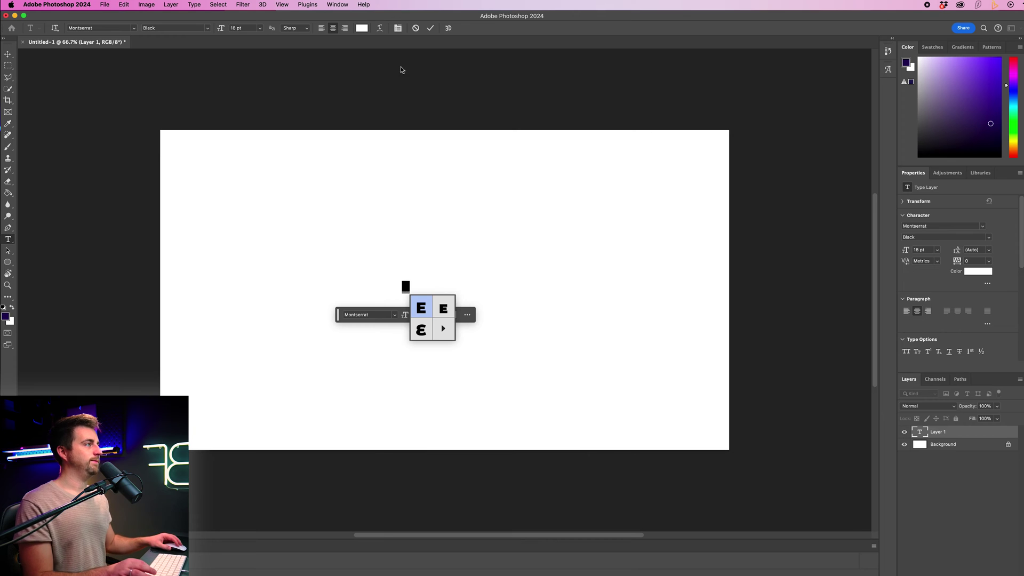
Step: Colour the letter E bright red and set its font size to 200 pt
click(362, 28)
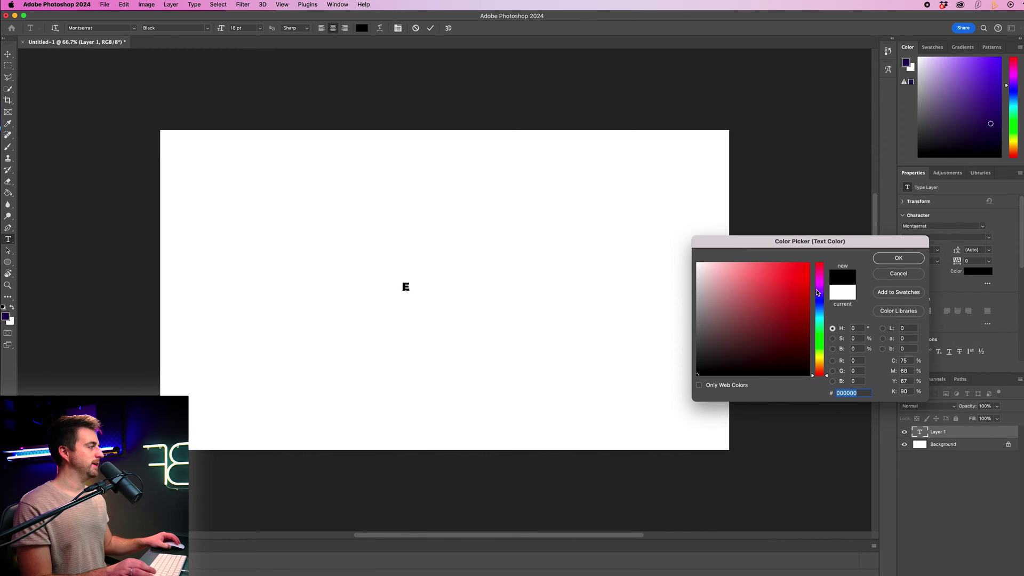
click(820, 263)
drag(786, 270, 848, 245)
click(899, 259)
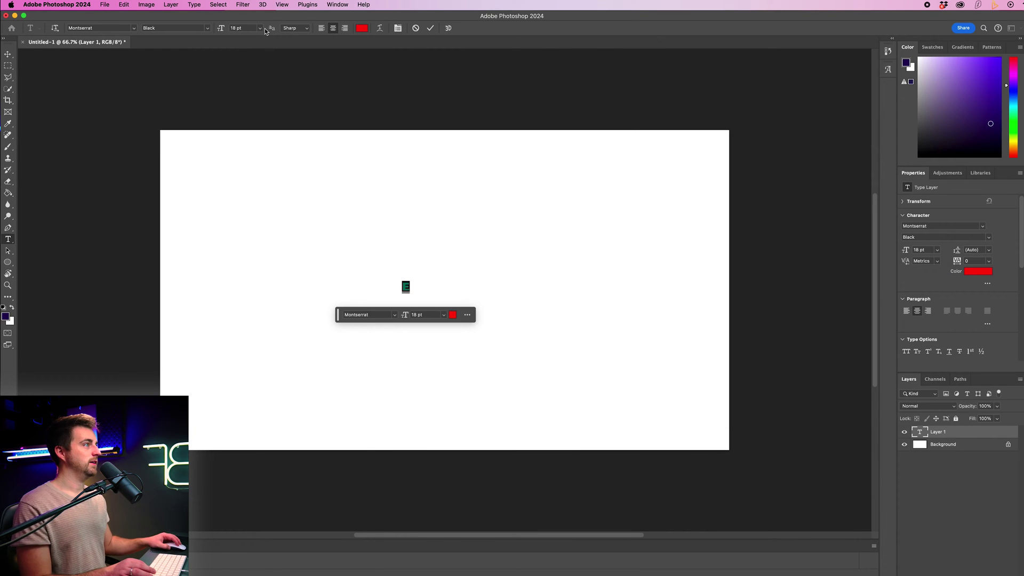
text(200)
key(Return)
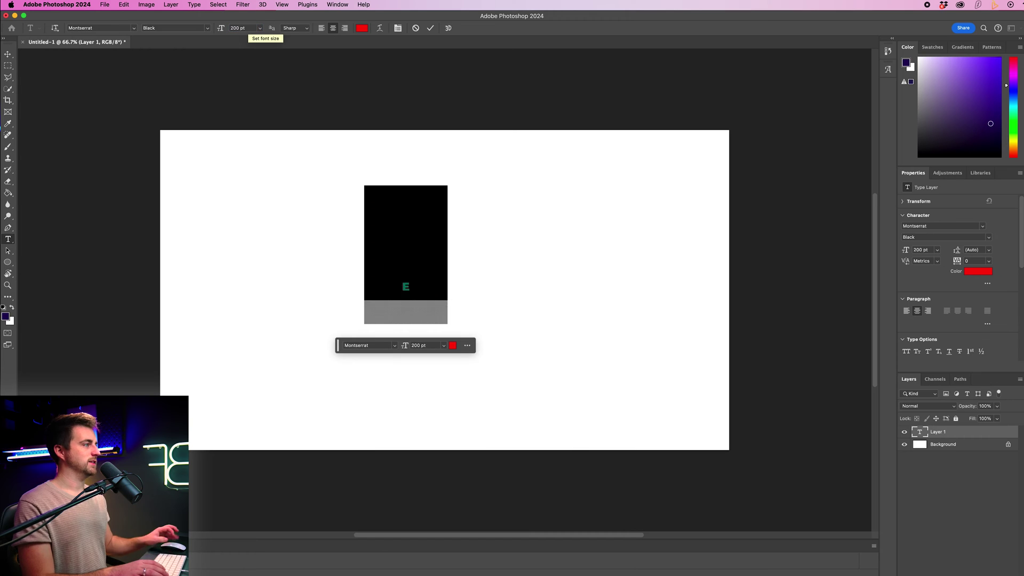
Step: Scale the letter E up with Free Transform to a font size of about 483 pt
click(8, 53)
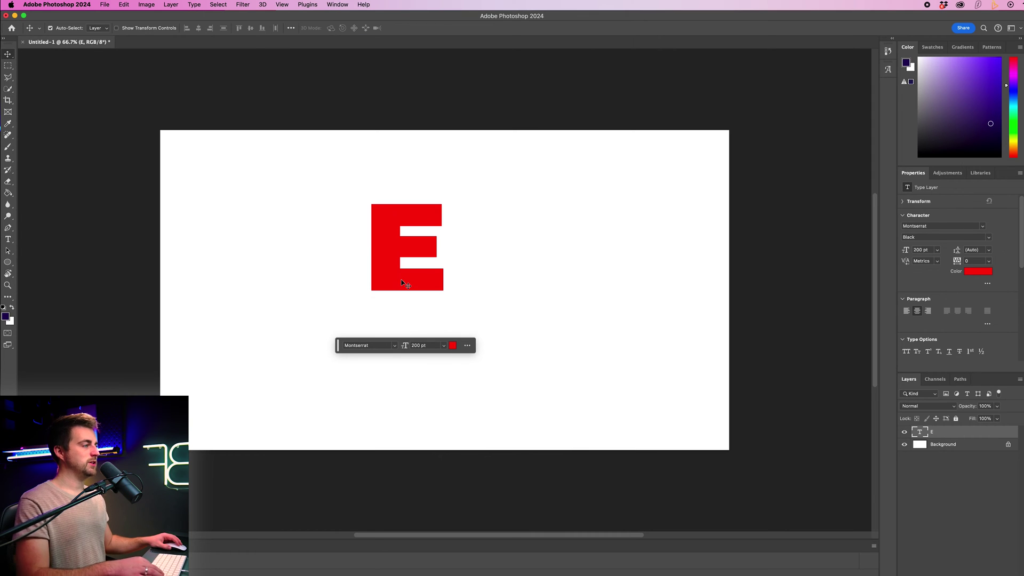
key(super+t)
drag(447, 324, 529, 474)
key(Return)
Step: Change the letter E's font to Geneva and move it slightly down so it sits vertically centred on the canvas
key(t)
double_click(361, 271)
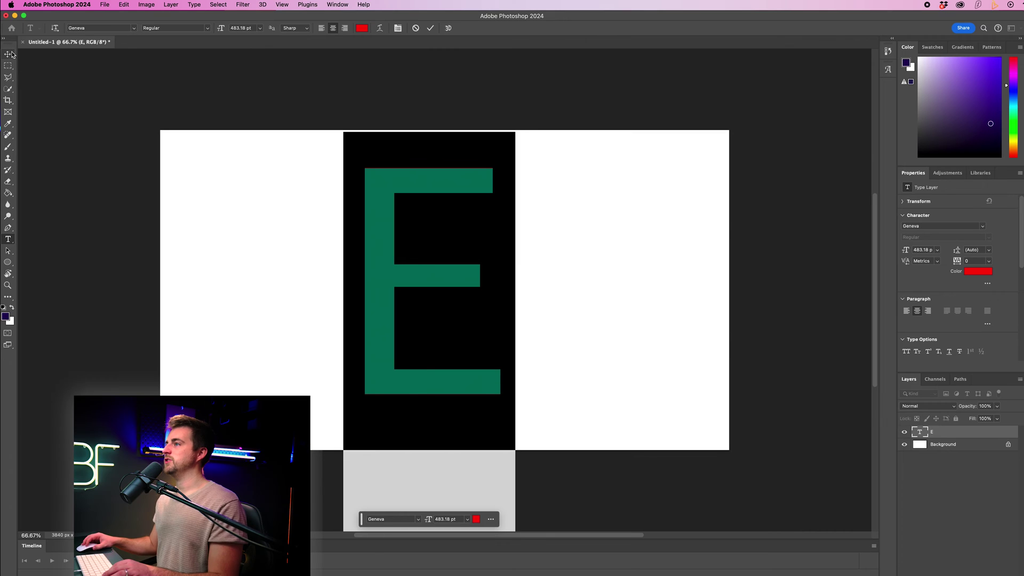
click(9, 54)
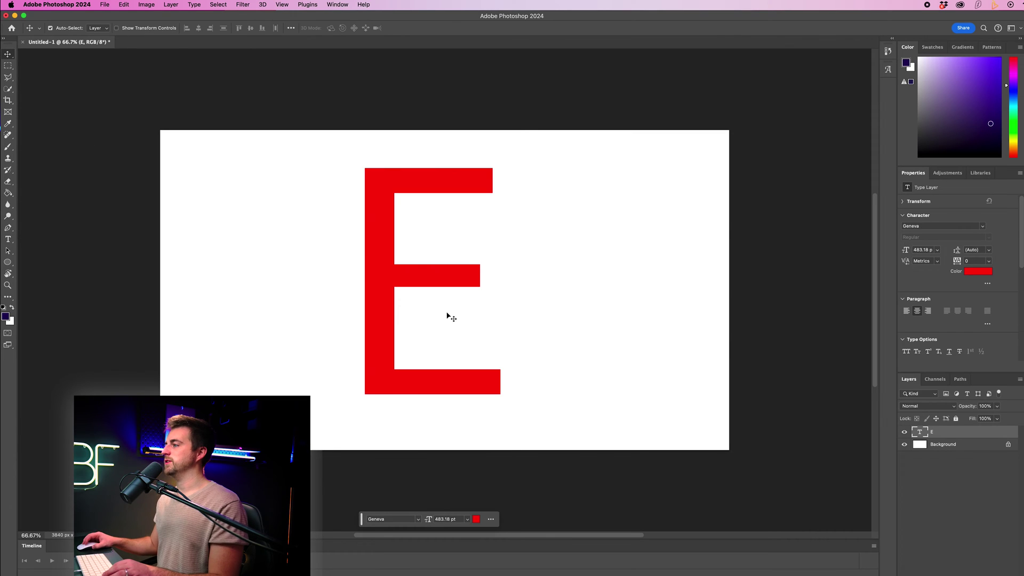
drag(388, 291, 409, 299)
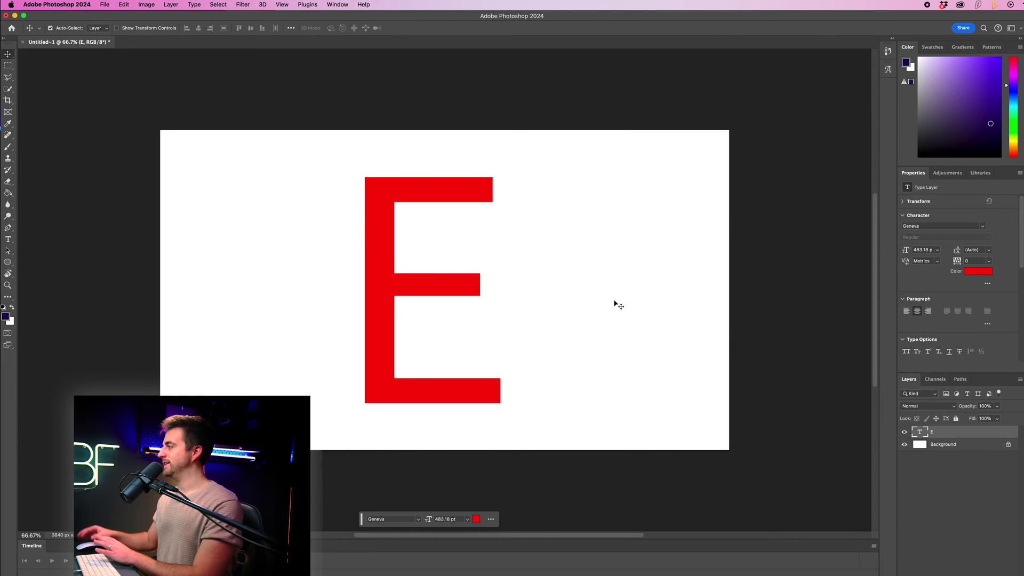
Step: Lock the E text layer and add a new empty layer above it
click(956, 419)
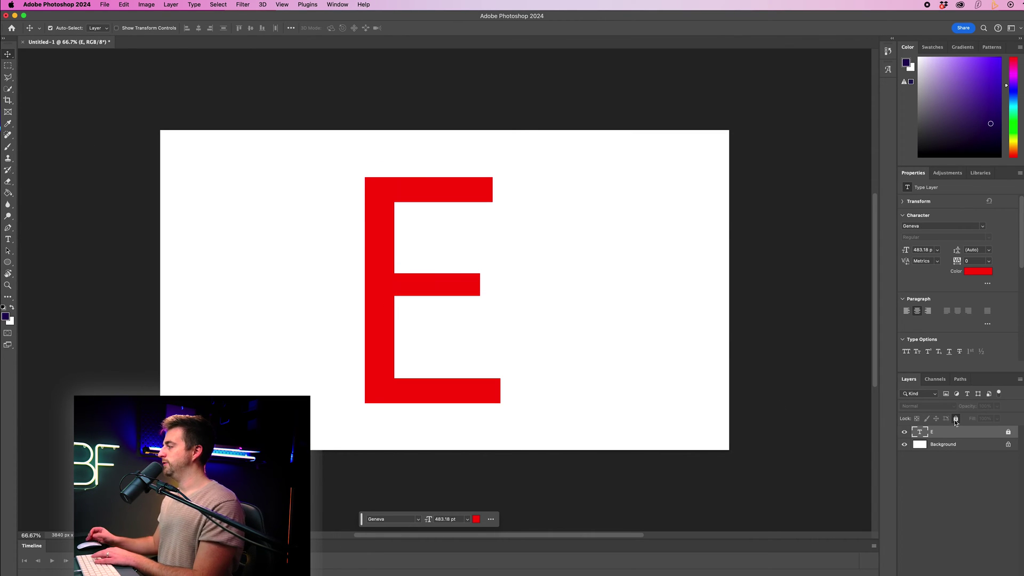
click(172, 6)
mouse_move(241, 18)
click(325, 19)
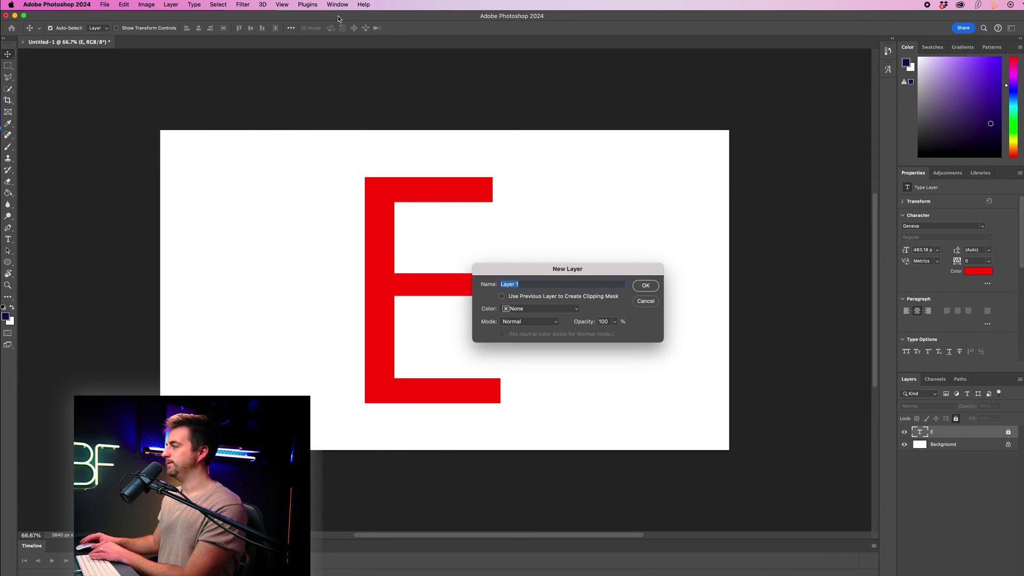
key(Return)
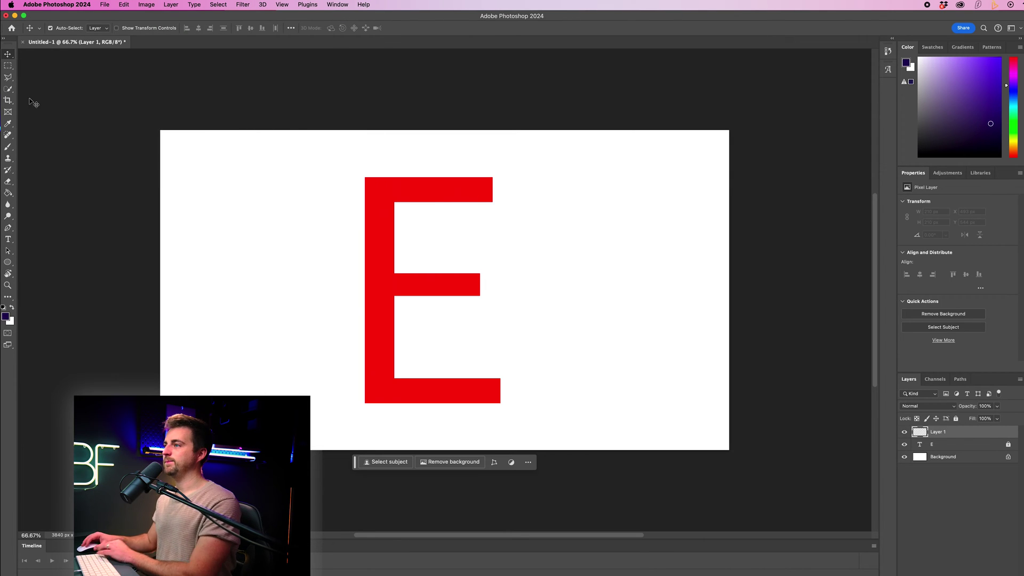
Step: Enlarge the Brush tool's preset list and choose the KYLE Ultimate Charcoal Pencil 25px brush from the Dry Media Brushes
click(8, 147)
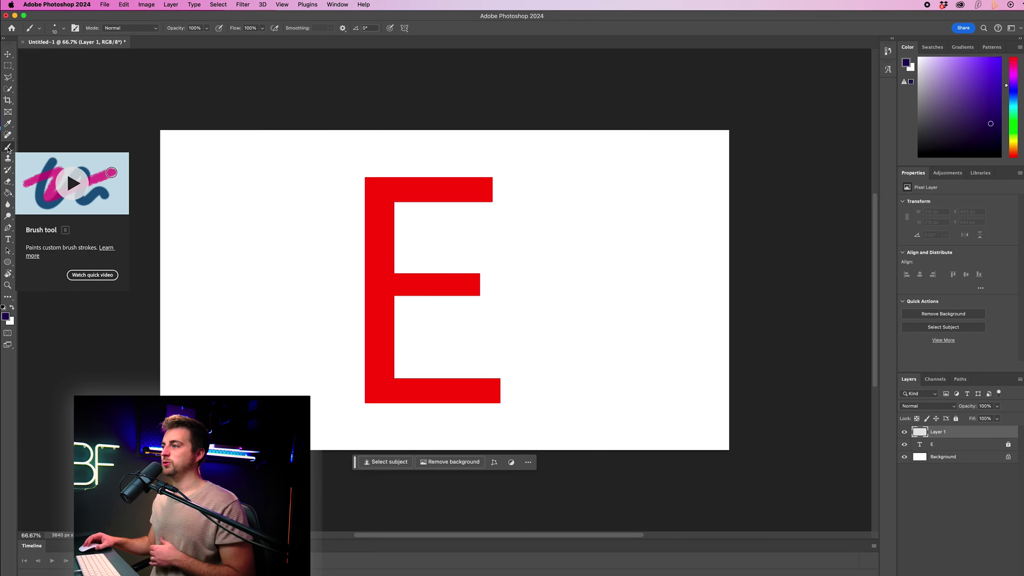
click(65, 29)
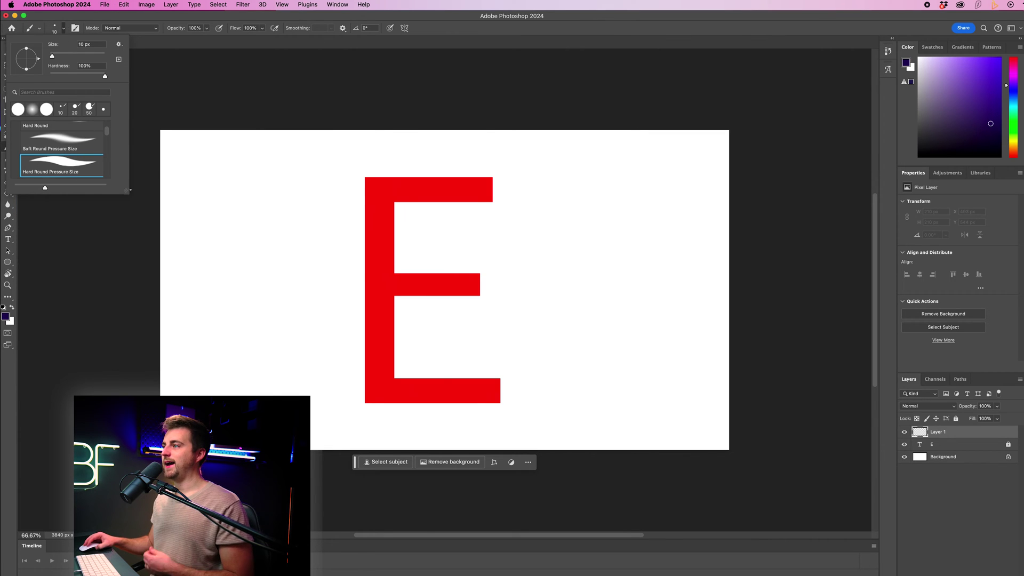
mouse_move(127, 195)
mouse_down()
mouse_move(175, 242)
mouse_move(243, 282)
mouse_up()
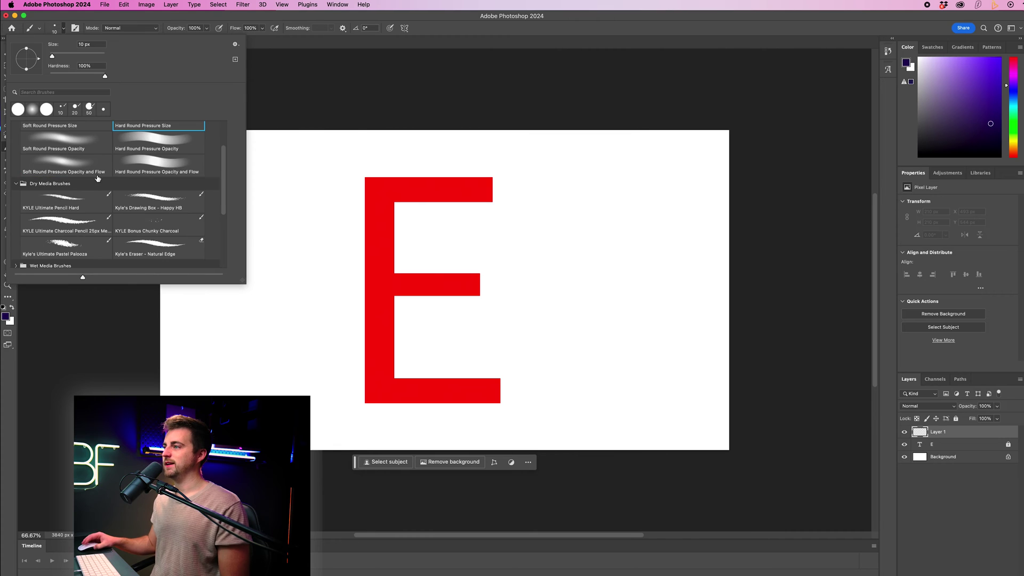
scroll(98, 178, up, 2)
scroll(85, 179, down, 4)
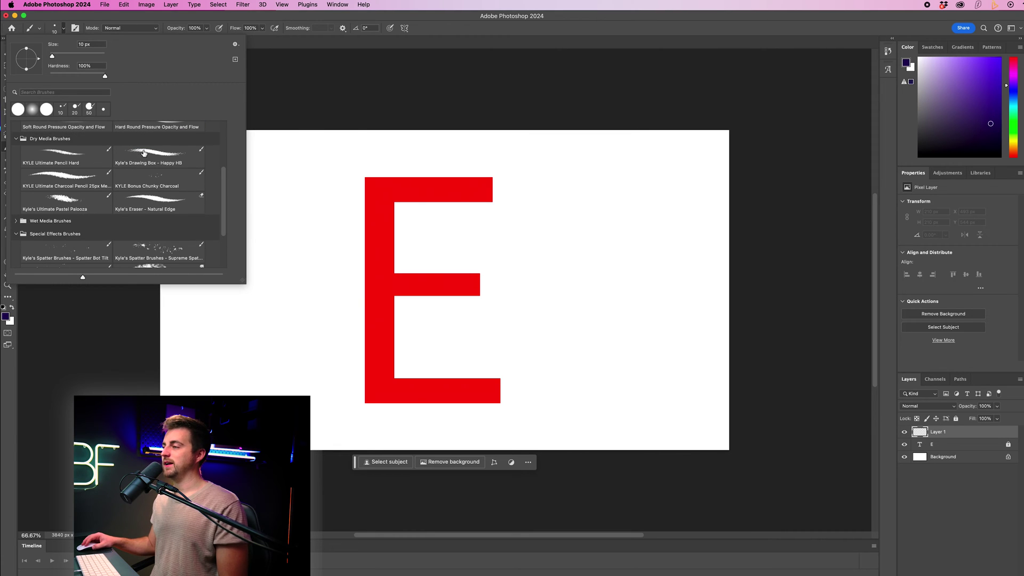
click(152, 155)
scroll(85, 178, down, 3)
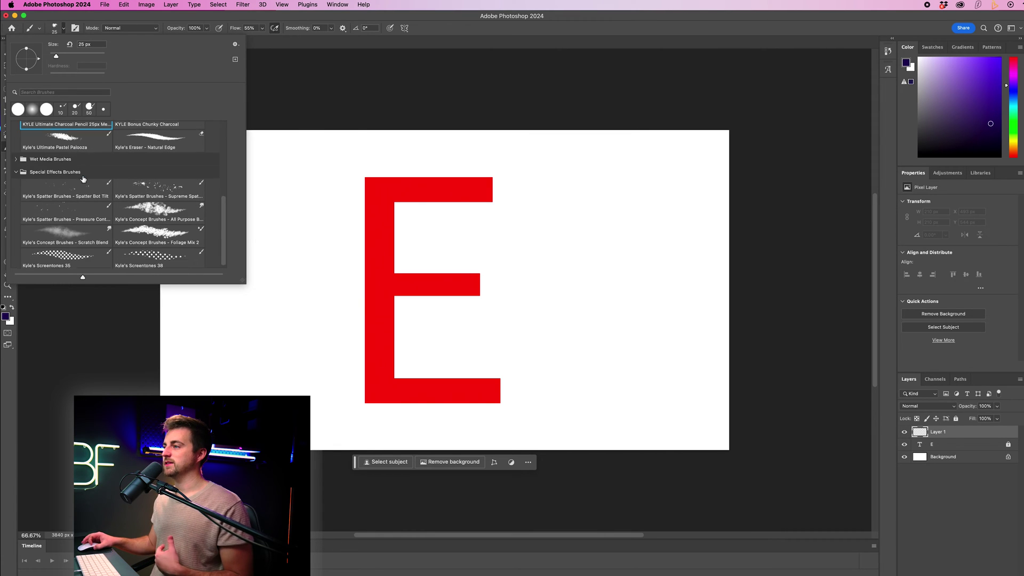
click(124, 213)
scroll(128, 213, up, 5)
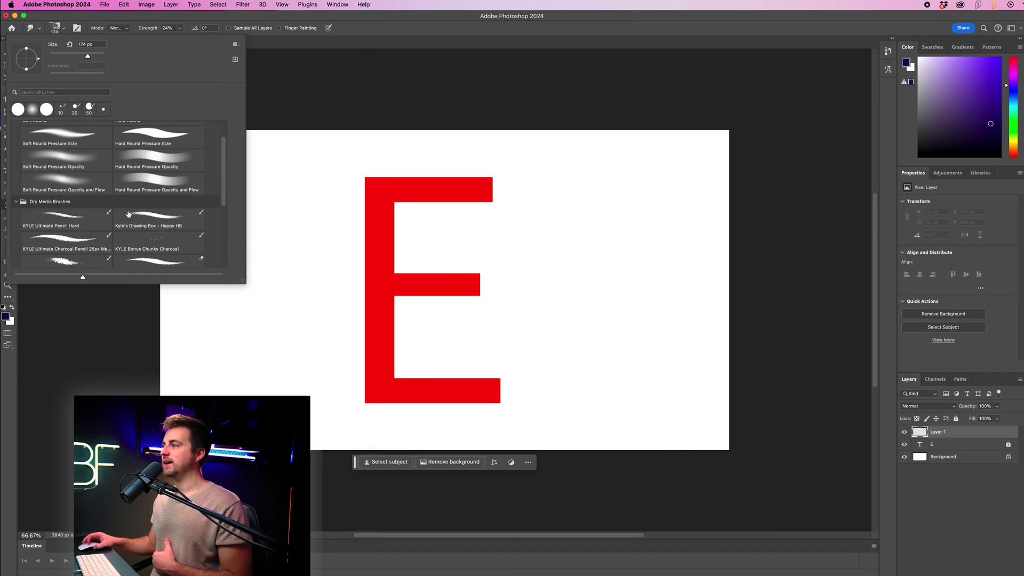
click(65, 241)
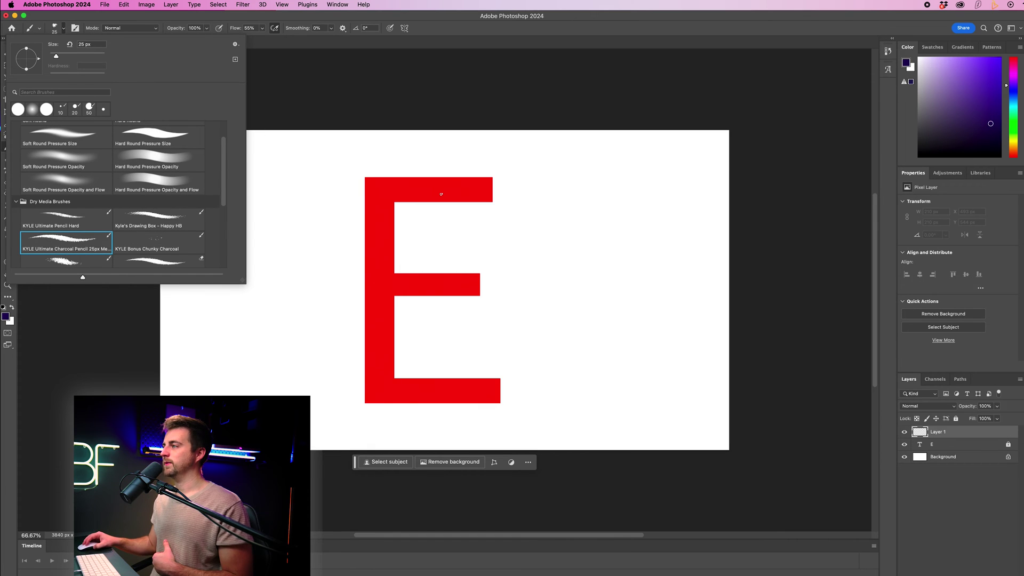
Step: Set the charcoal brush size to about 175 px and the foreground colour to black (000000)
drag(58, 57, 92, 55)
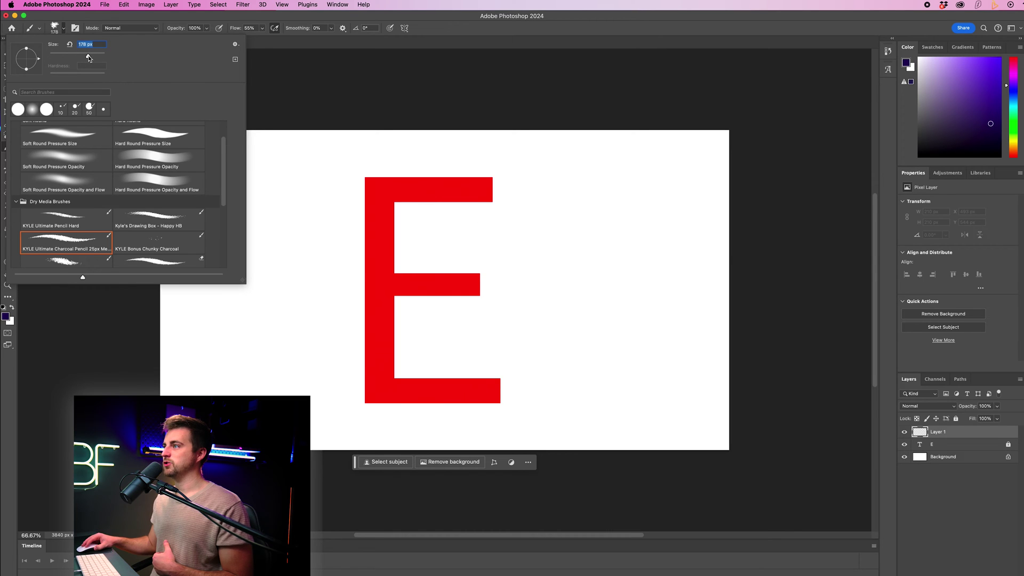
click(64, 31)
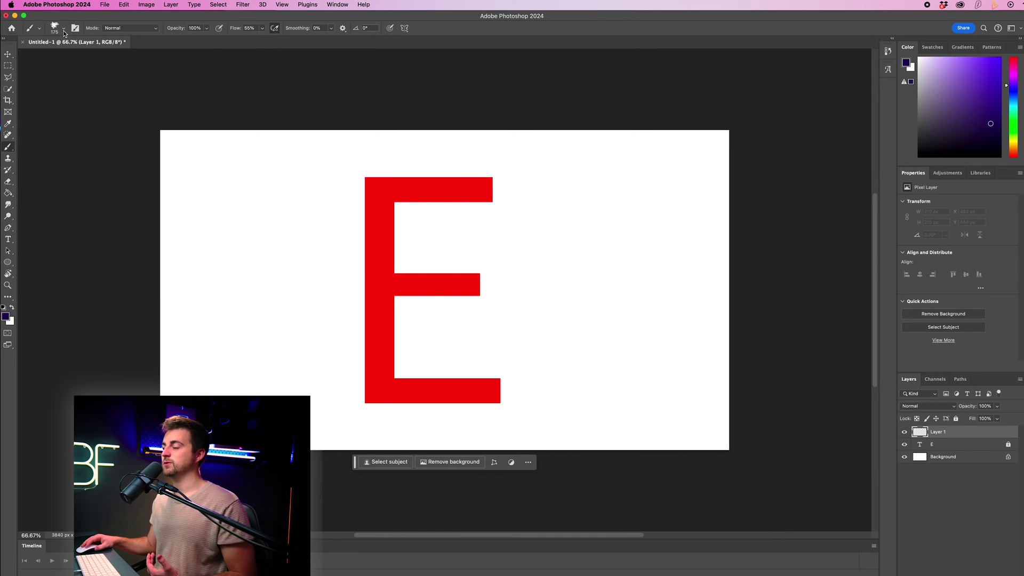
click(8, 316)
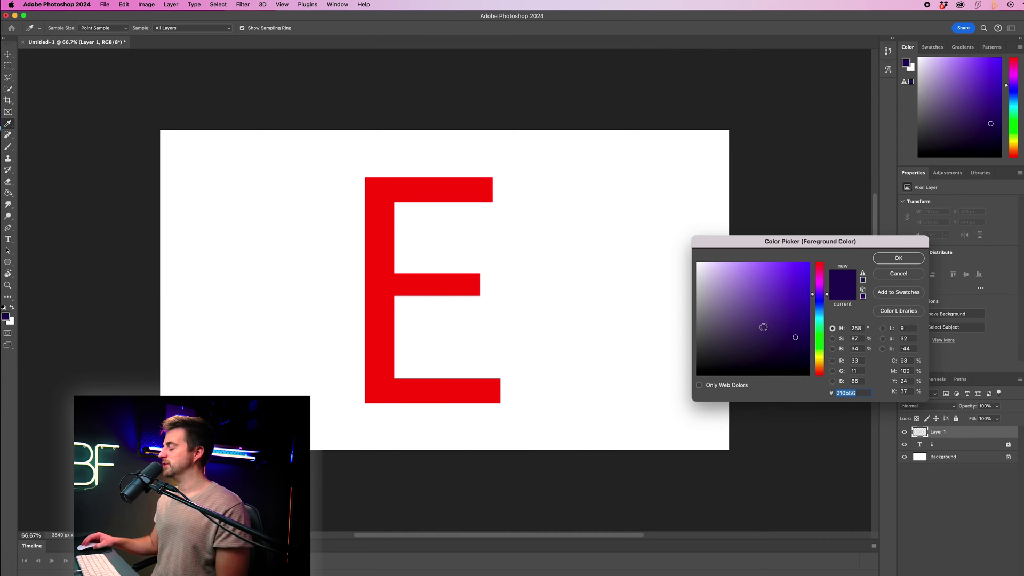
drag(764, 327, 739, 385)
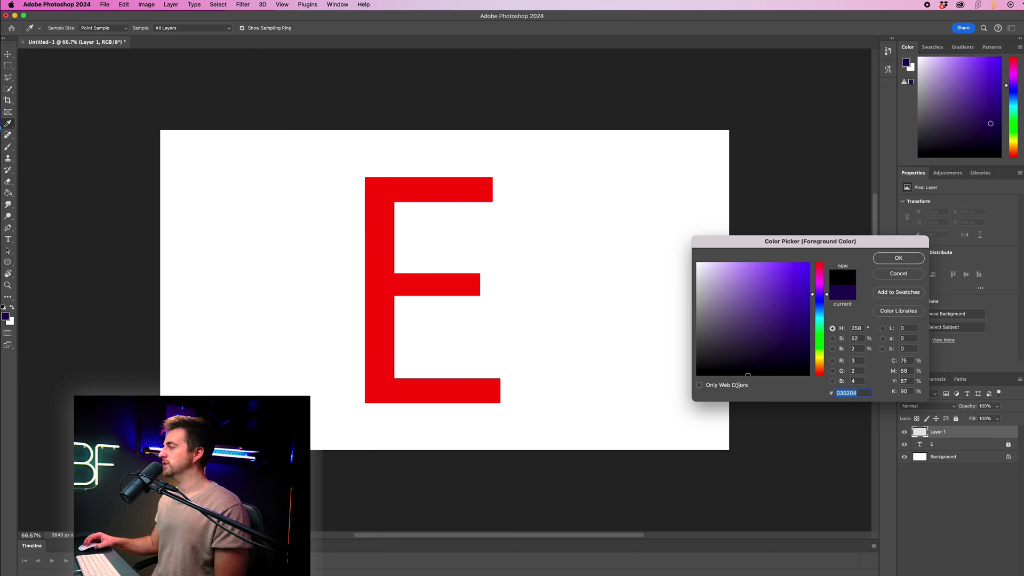
click(898, 257)
Step: Trace the red E with black charcoal strokes and check the tracing by hiding and showing the text layer
mouse_move(485, 188)
mouse_down()
mouse_move(373, 191)
mouse_move(379, 395)
mouse_move(365, 395)
mouse_move(504, 398)
mouse_up()
drag(373, 279, 473, 284)
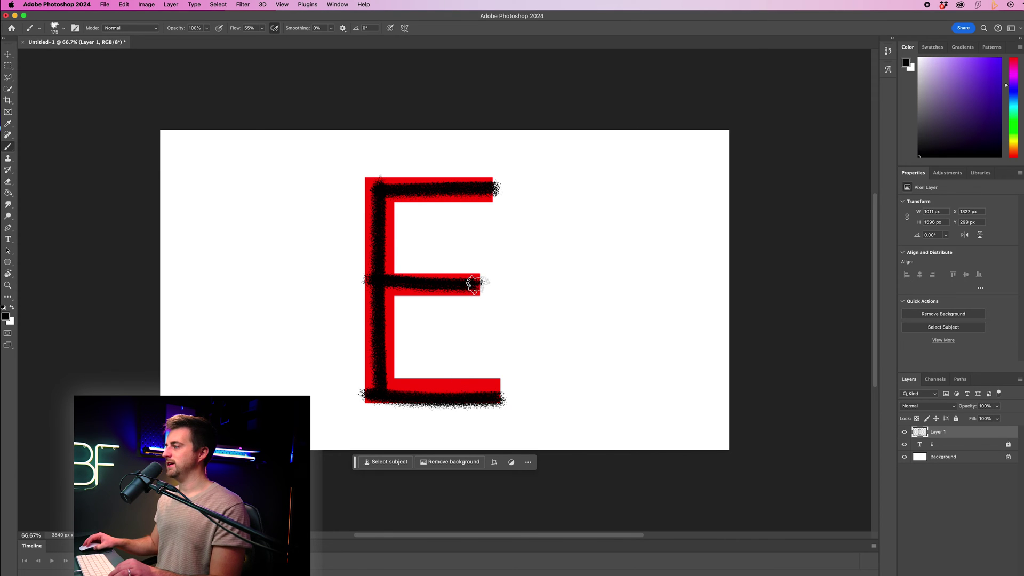
click(904, 445)
click(904, 445)
Step: Undo the charcoal strokes traced over the letter E
key(super+z)
key(super+z)
key(super+z)
key(super+z)
key(super+z)
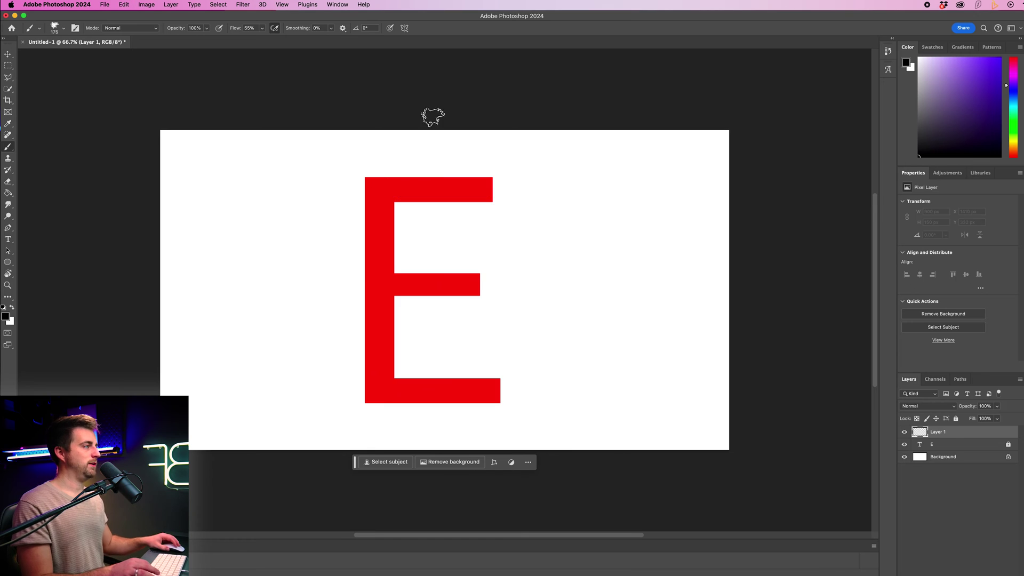
Step: Enlarge the charcoal brush to about 396 px
click(57, 28)
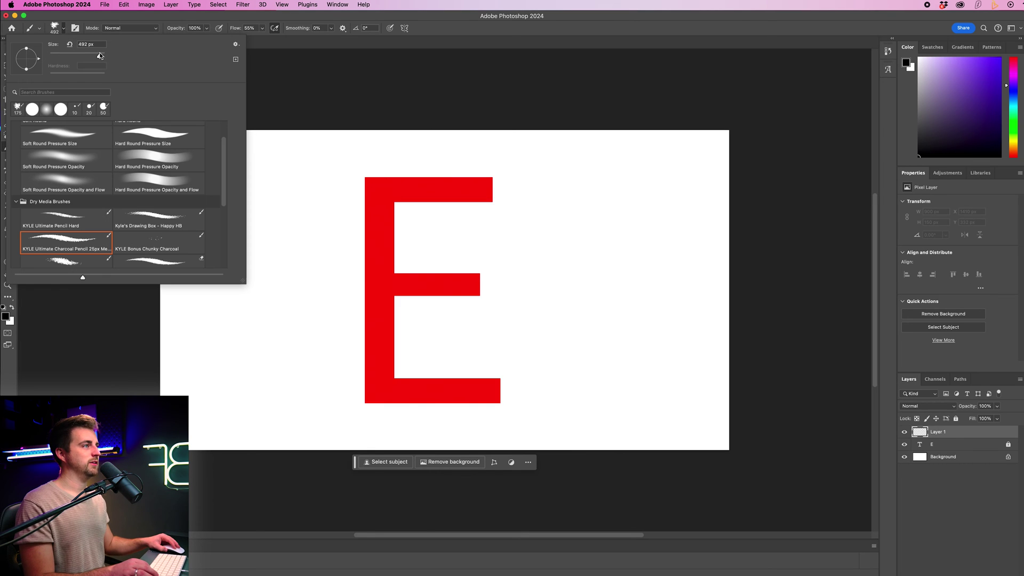
drag(97, 56, 96, 55)
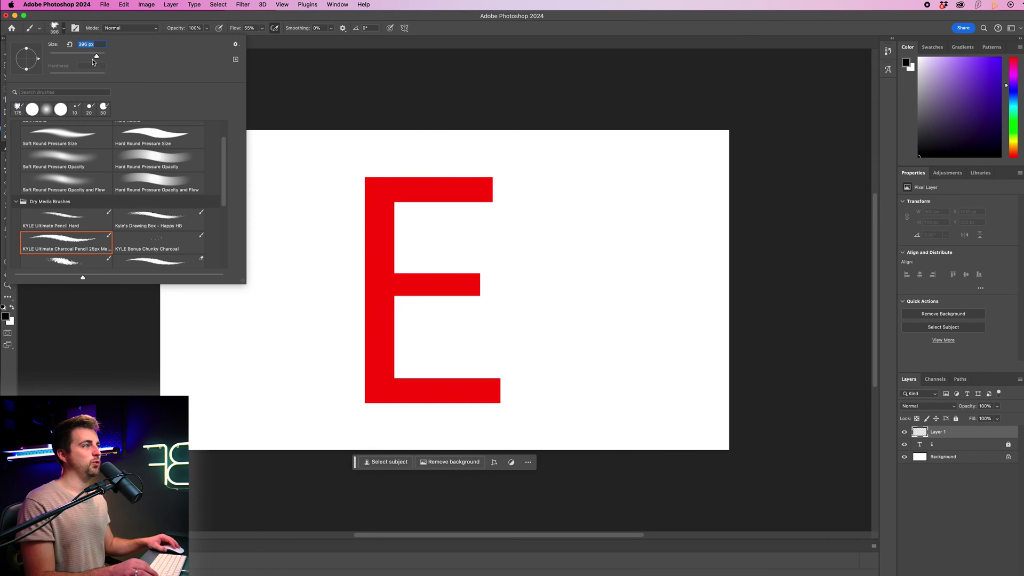
click(64, 28)
Step: Trace the whole red E on Layer 1 with the larger charcoal brush and check the result without the text layer
mouse_move(472, 189)
mouse_down()
mouse_move(362, 188)
mouse_move(364, 401)
mouse_move(464, 395)
mouse_up()
drag(376, 286, 482, 288)
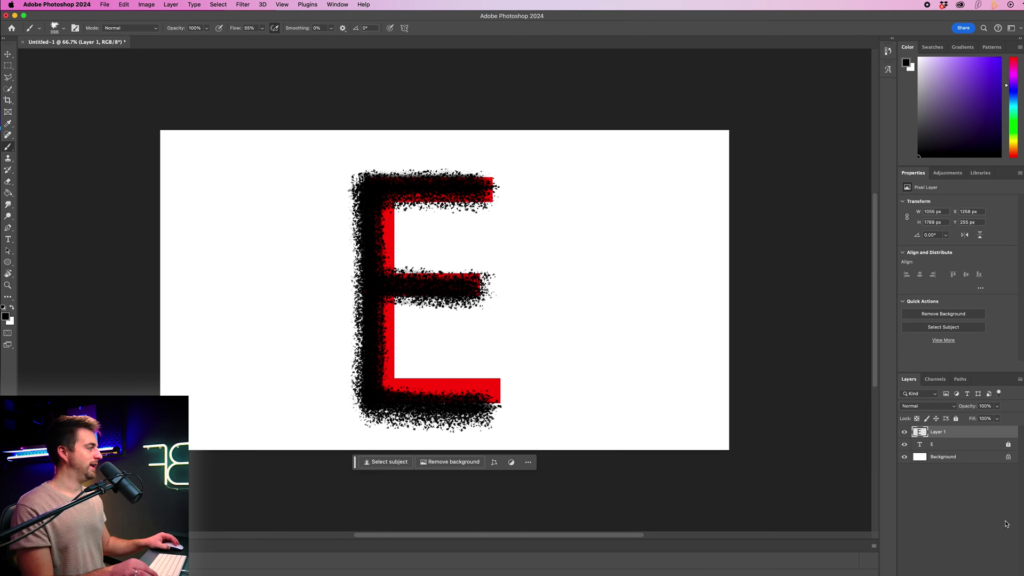
click(904, 432)
click(904, 432)
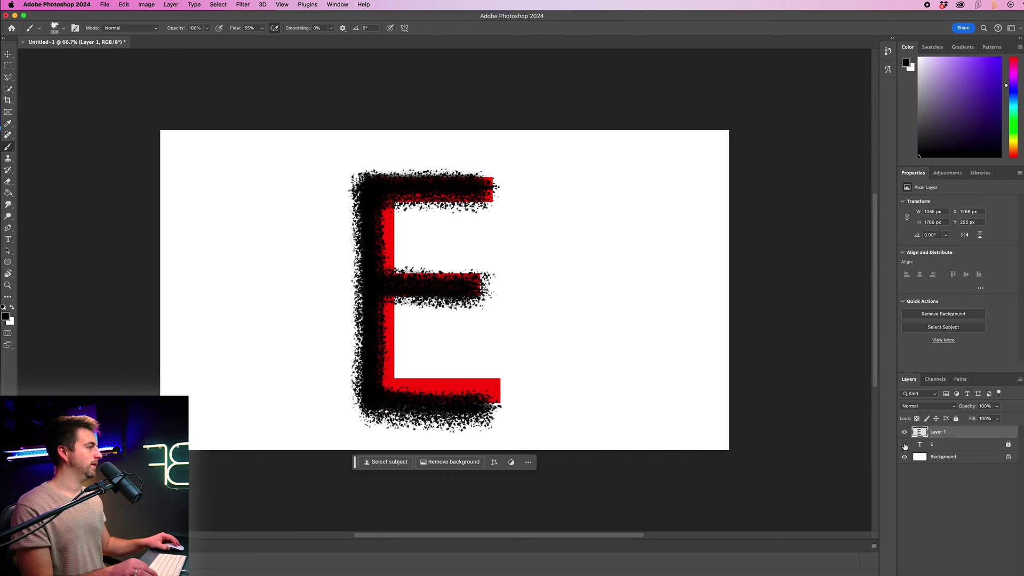
click(904, 445)
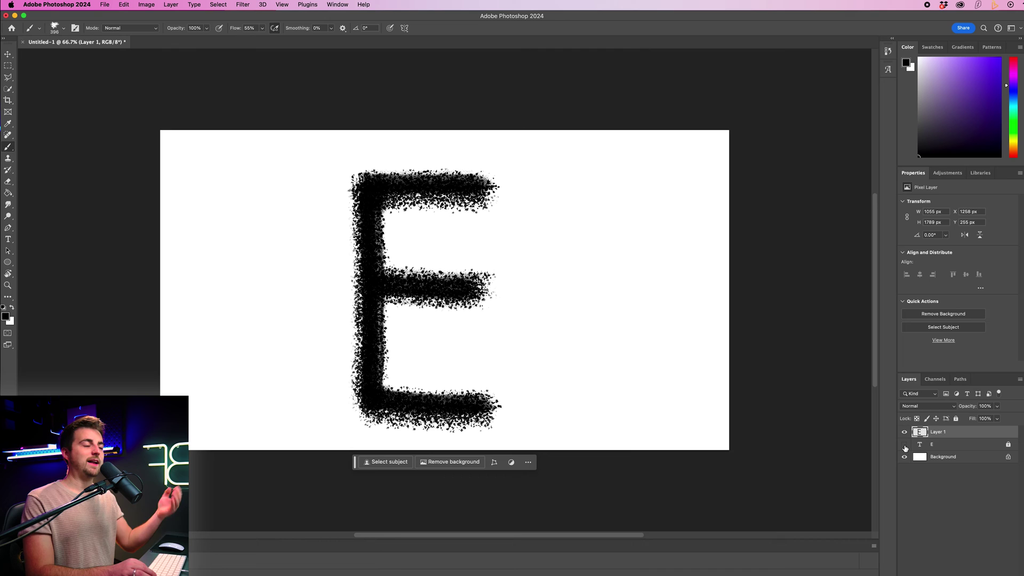
click(905, 445)
Step: Undo the larger charcoal strokes traced over the E on Layer 1
key(super+z)
key(super+z)
key(super+z)
key(super+z)
key(super+z)
key(super+z)
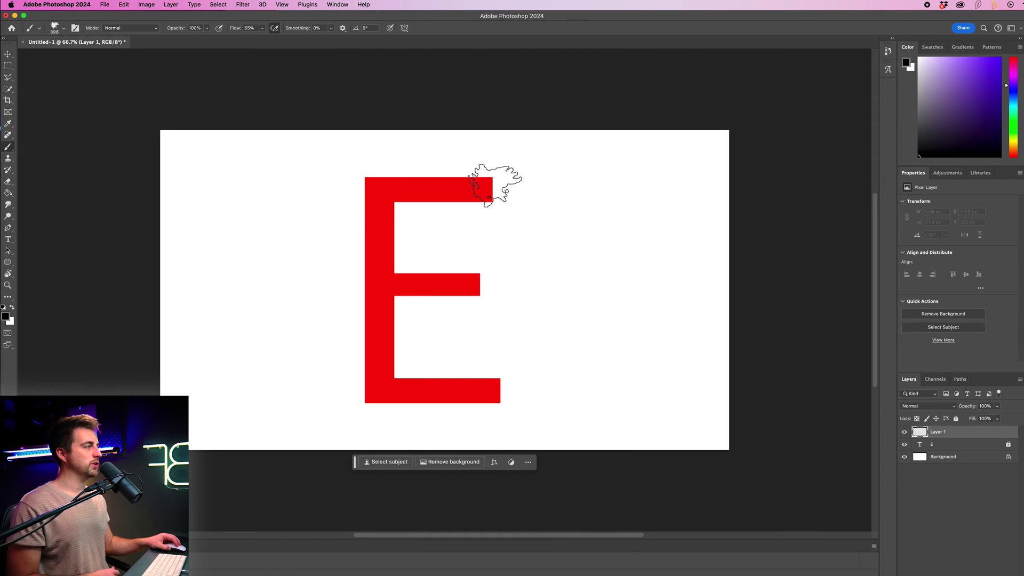
Step: Trace the E with one charcoal stroke per layer, adding a new layer for the stem, the bottom bar and the middle bar
drag(495, 186, 356, 182)
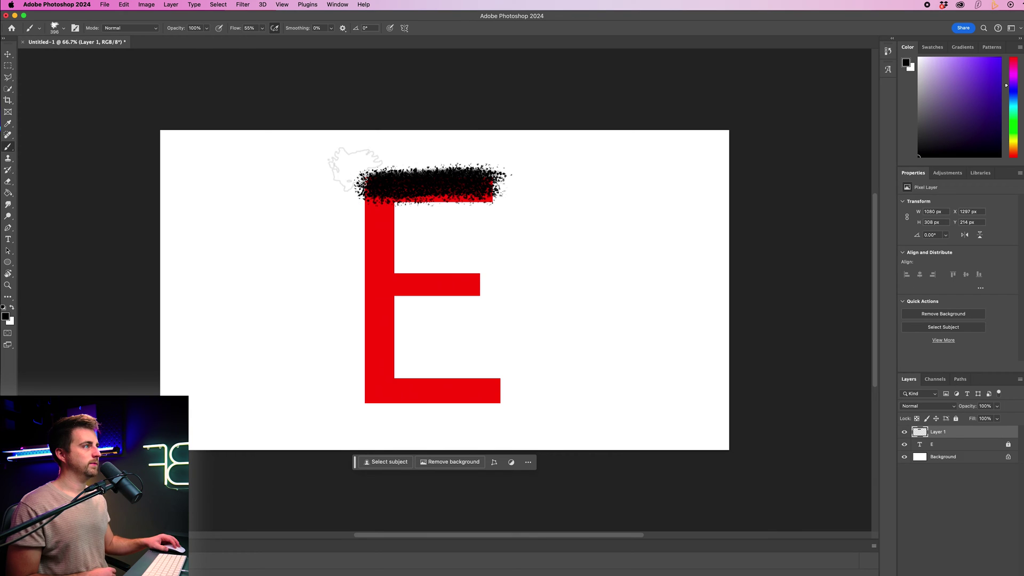
click(171, 4)
mouse_move(183, 16)
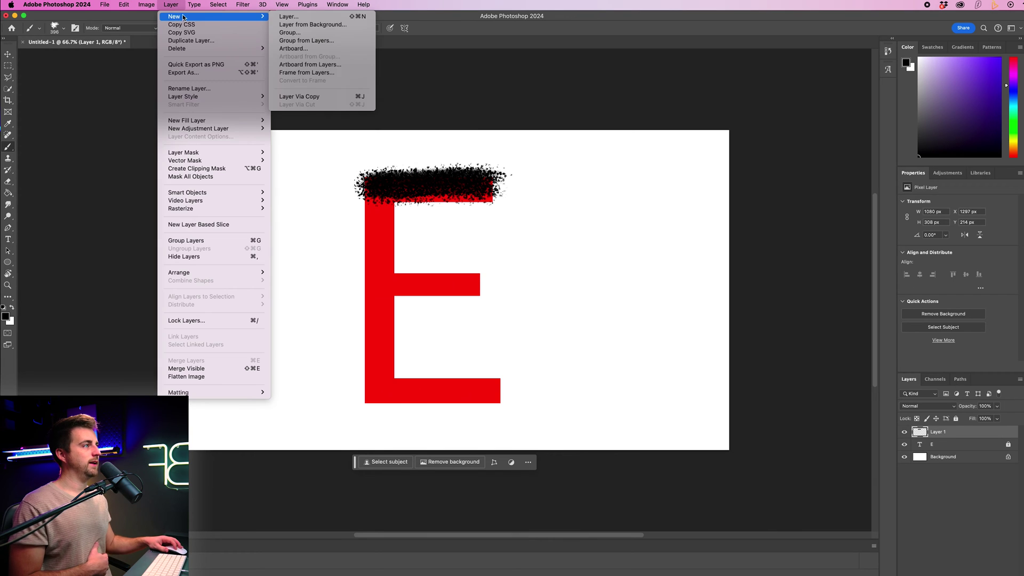
click(288, 16)
key(Return)
drag(379, 184, 380, 387)
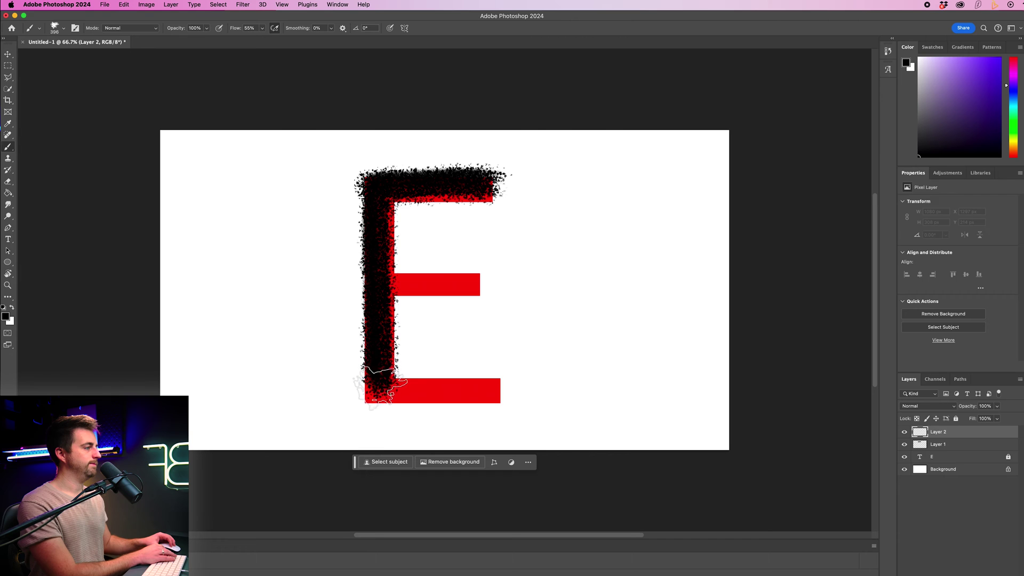
click(171, 5)
mouse_move(174, 16)
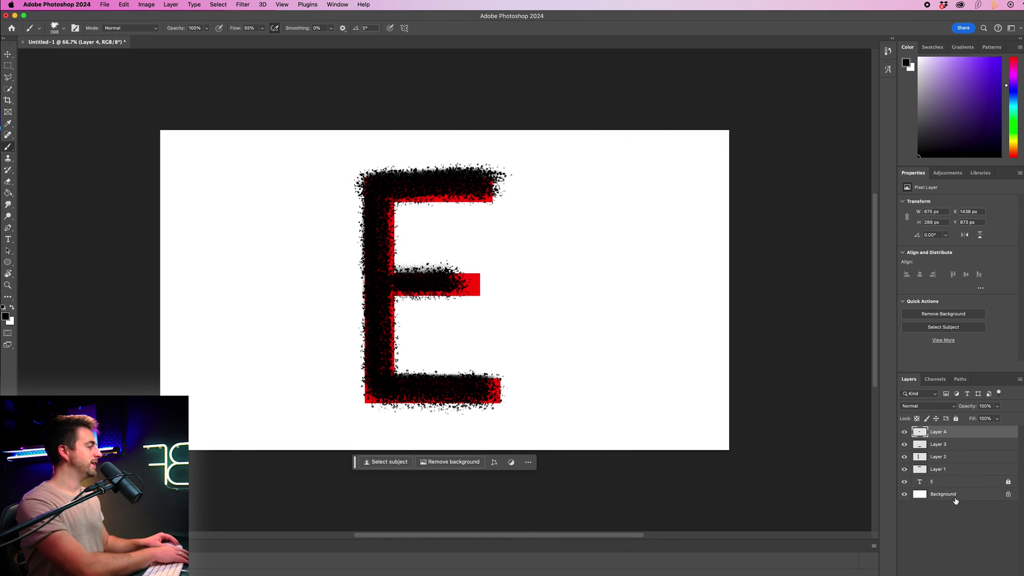
Step: Unlock and delete the red E text layer, and unlock the Background layer
click(984, 482)
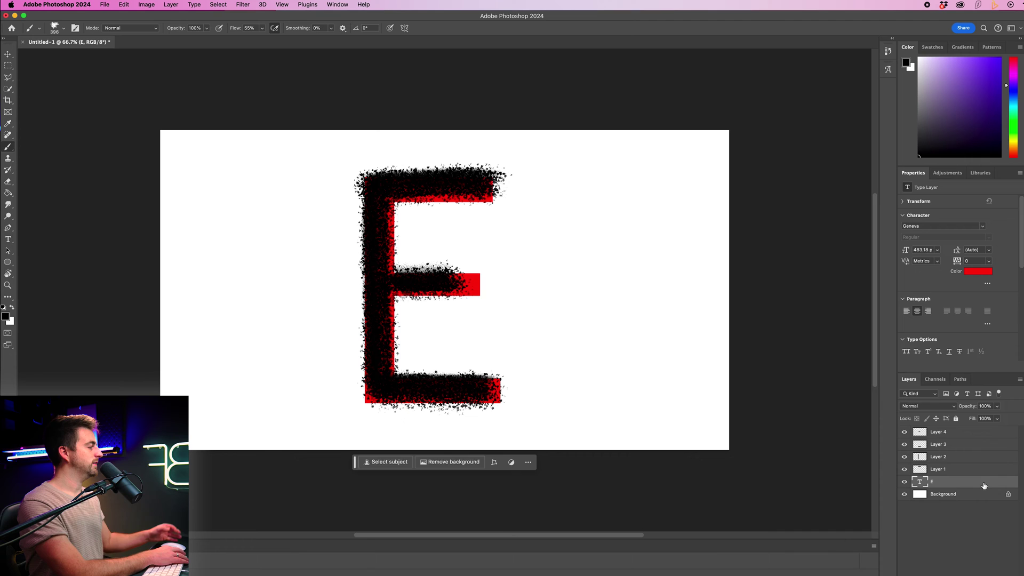
key(Delete)
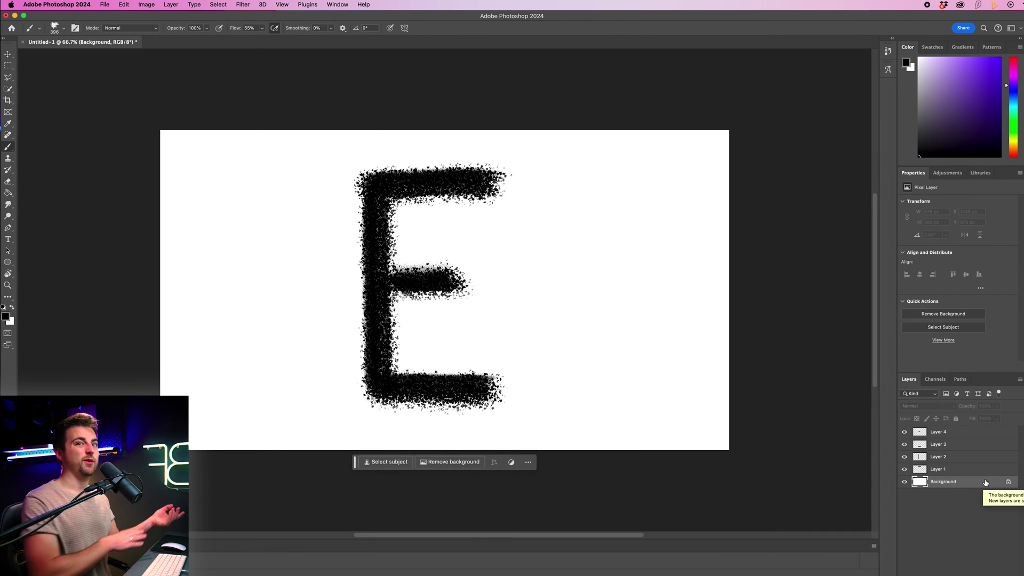
click(985, 483)
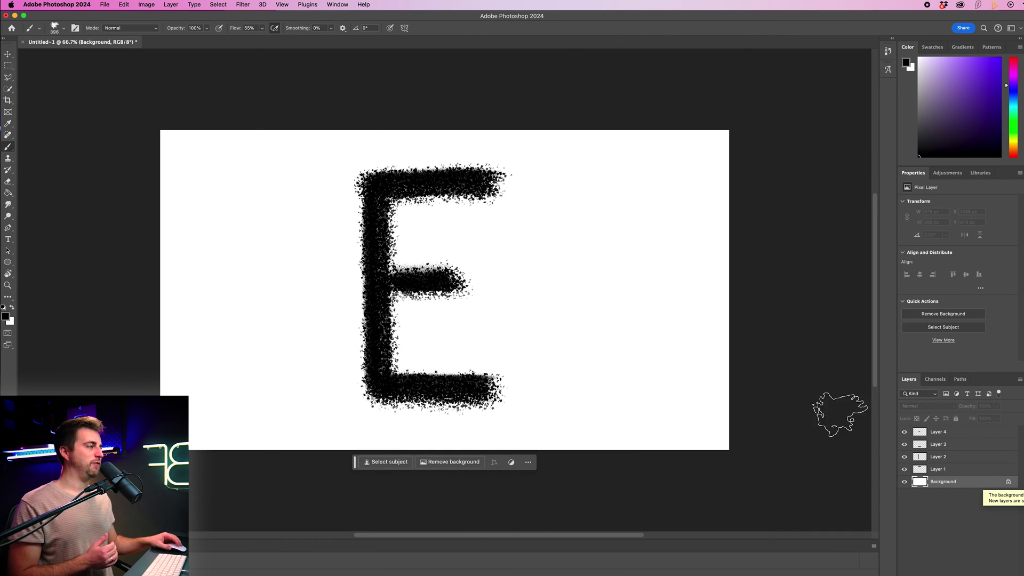
Step: Save the document on the computer in the BF folder as E.psd, in Photoshop format with Maximize Compatibility
click(111, 4)
click(120, 104)
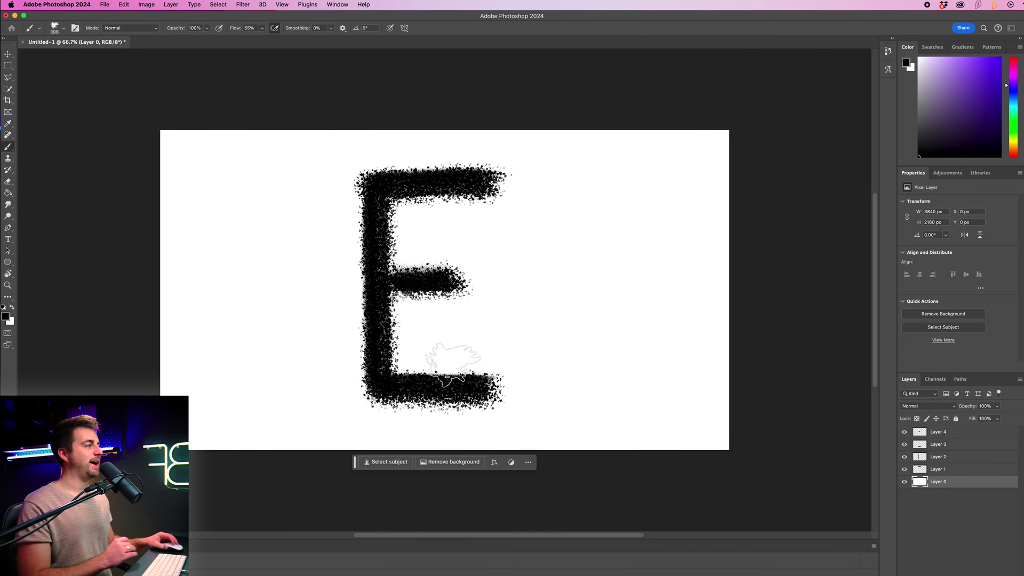
click(389, 344)
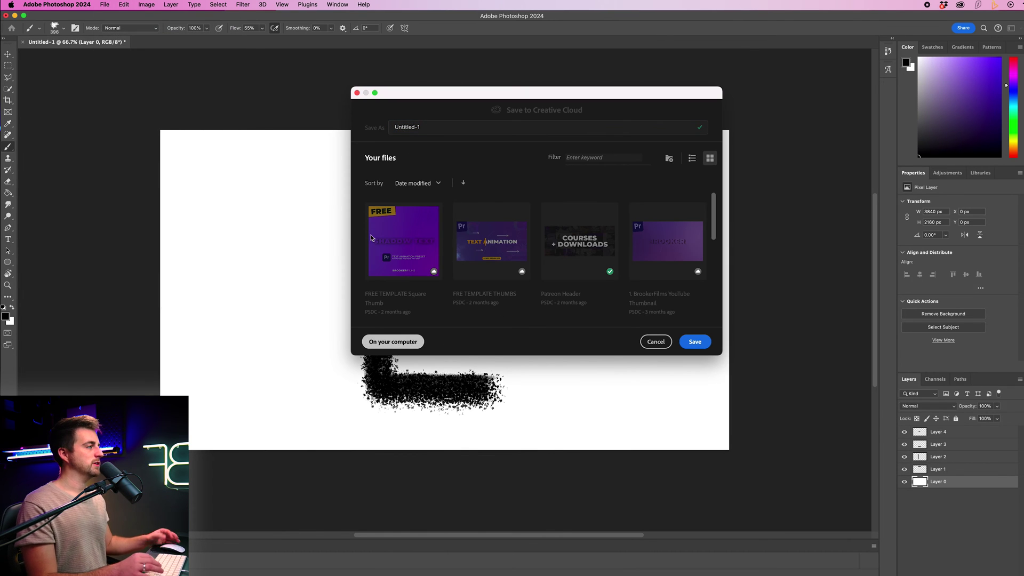
click(550, 430)
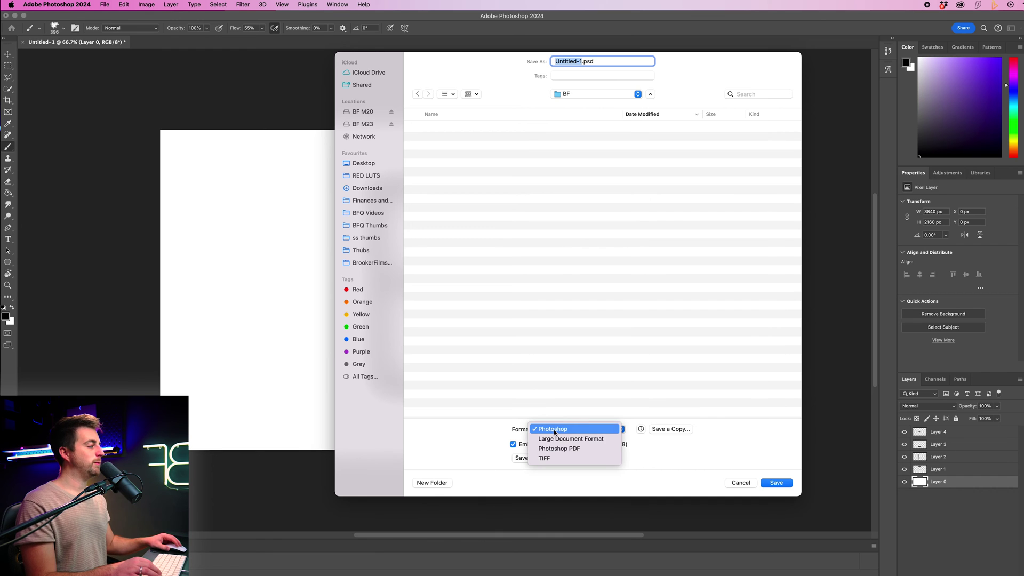
click(553, 430)
text(E)
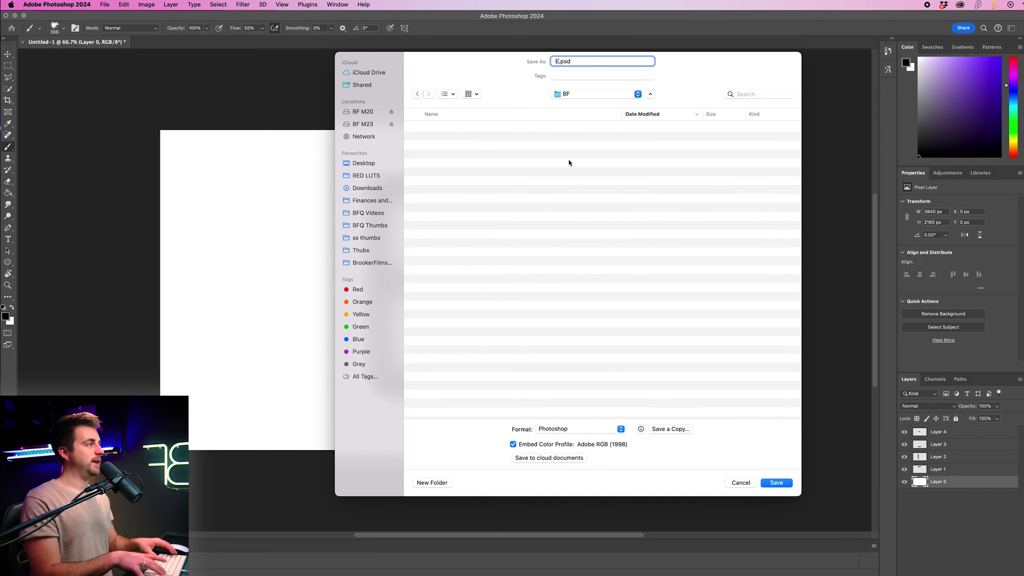
key(Return)
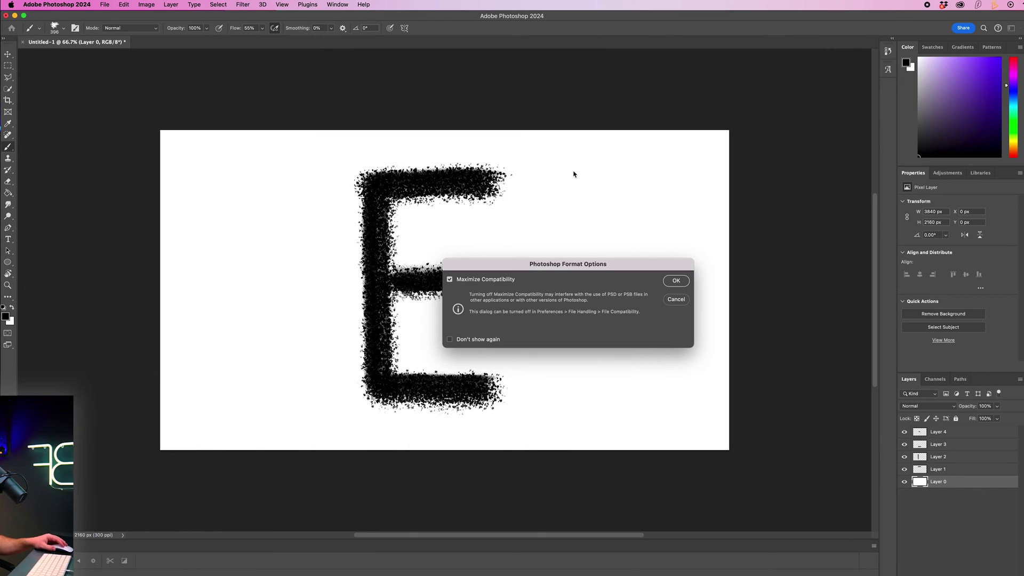
click(674, 281)
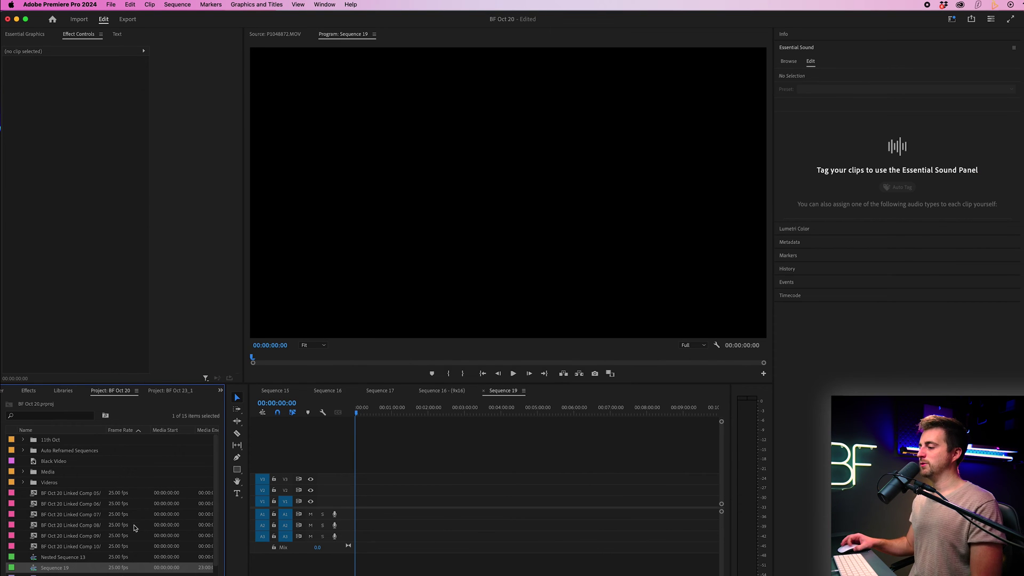
Step: Switch to Premiere Pro and select the saved E.psd file in the Media Browser
scroll(135, 527, down, 1)
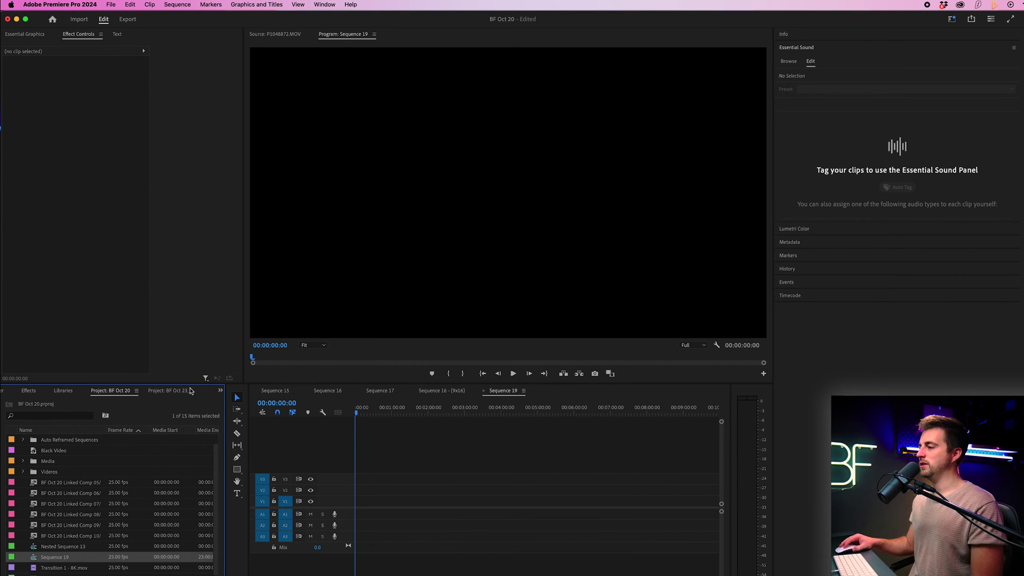
click(221, 391)
click(229, 403)
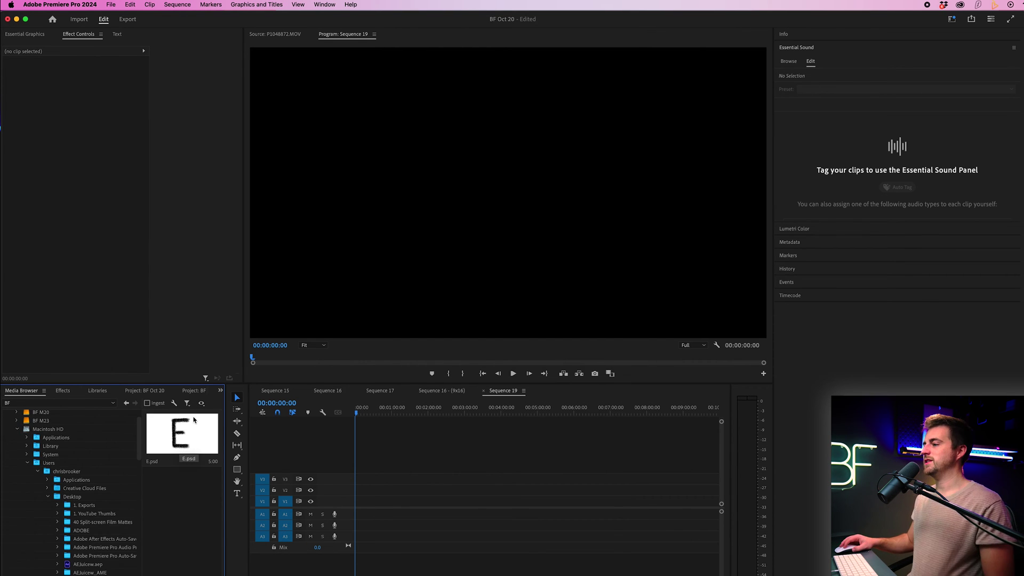
click(193, 417)
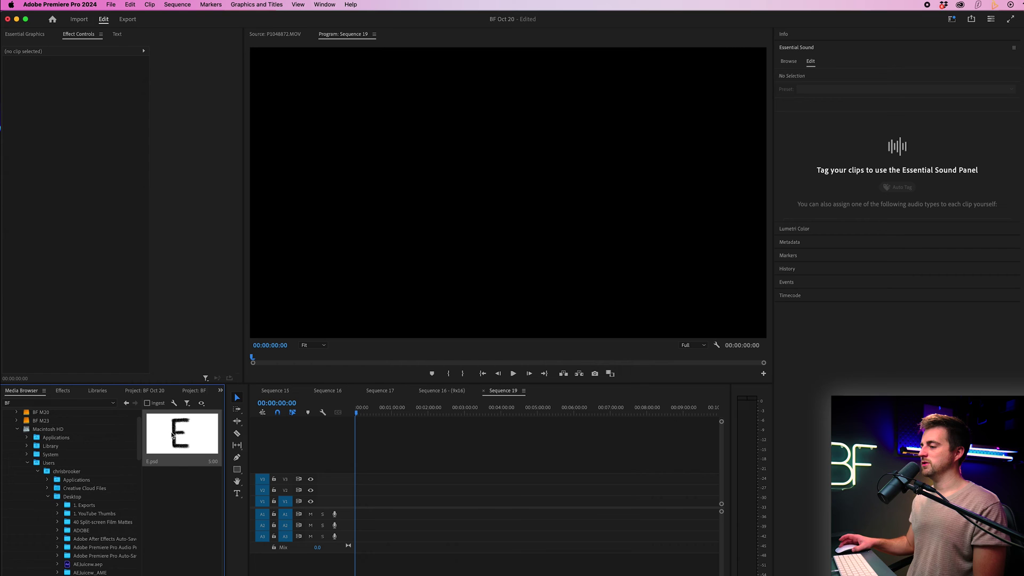
Step: Import E.psd into the project as Individual Layers
right_click(171, 435)
click(195, 452)
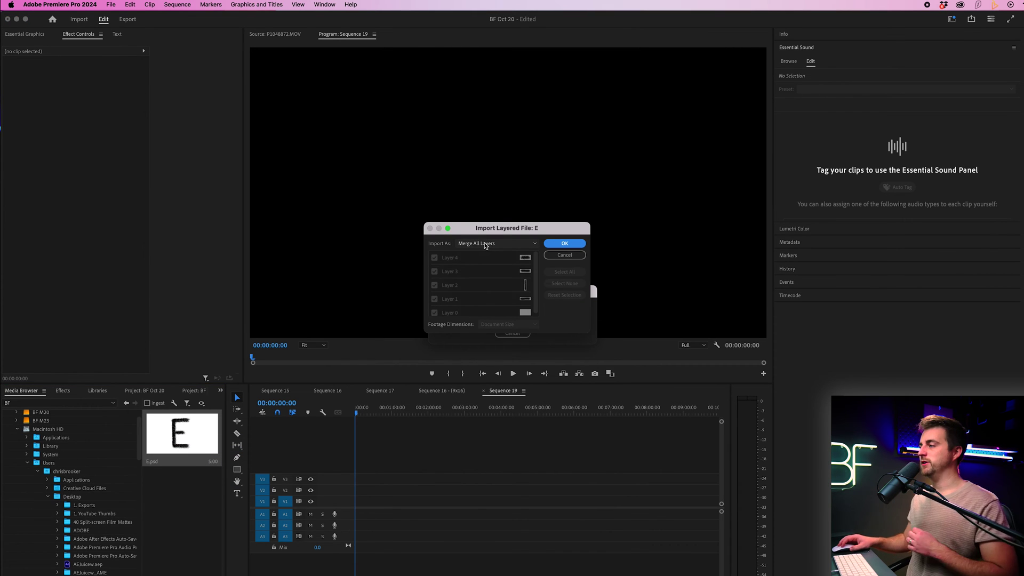
click(486, 244)
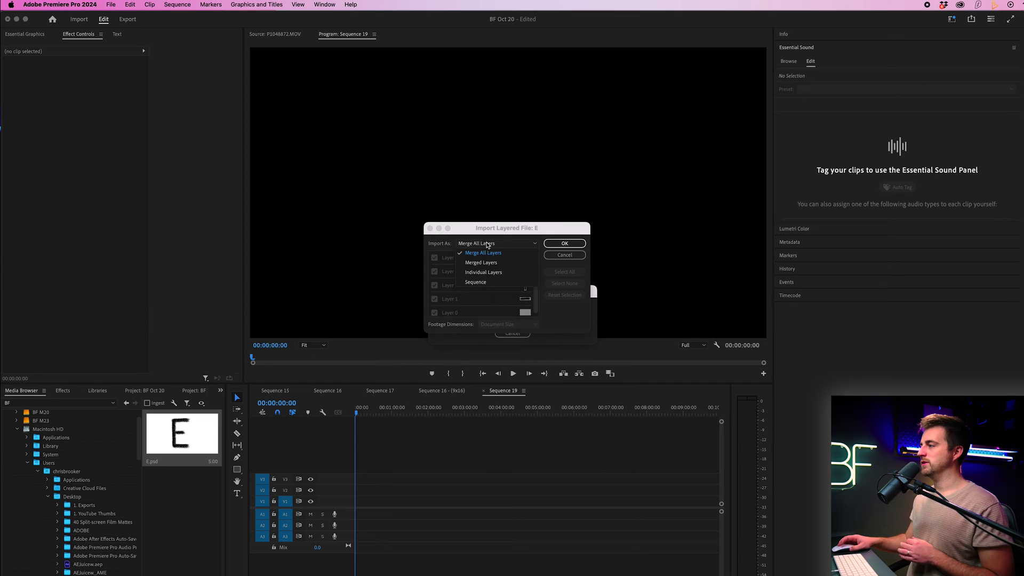
click(479, 273)
click(565, 244)
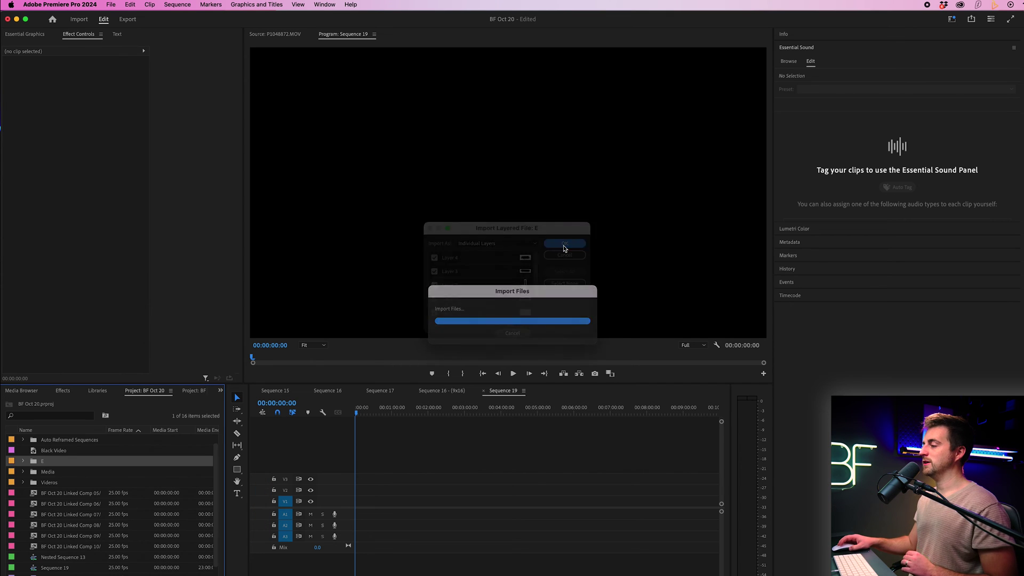
Step: Open the imported E bin and place all five layer files on track V1 at the start of Sequence 19
double_click(34, 462)
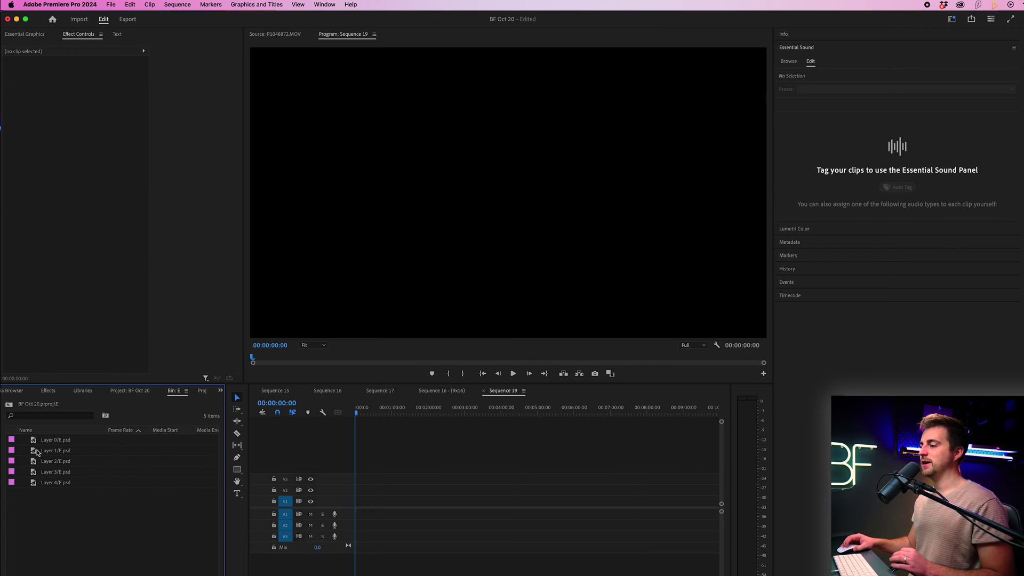
drag(68, 524, 11, 433)
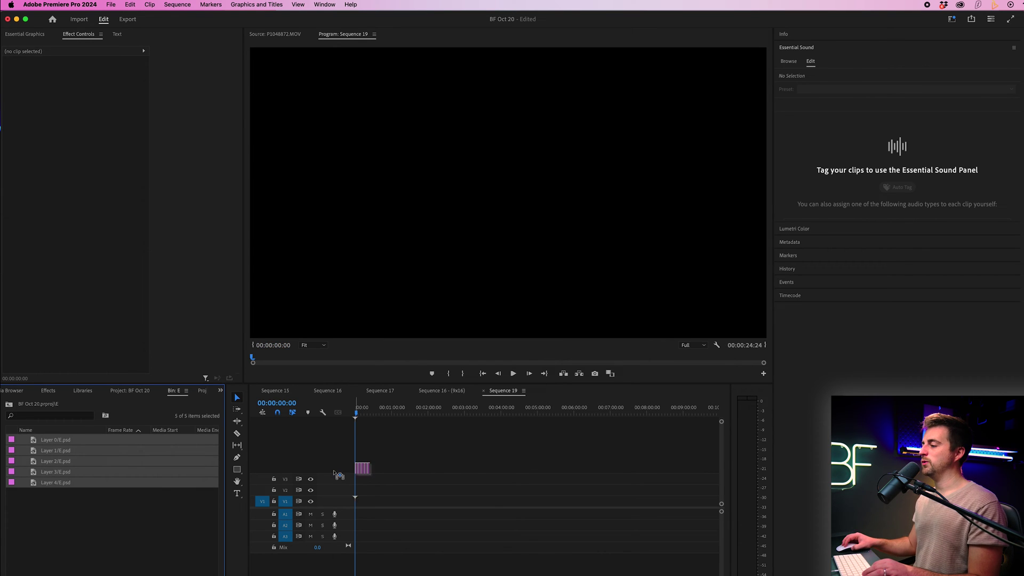
drag(355, 506, 356, 504)
key(equal)
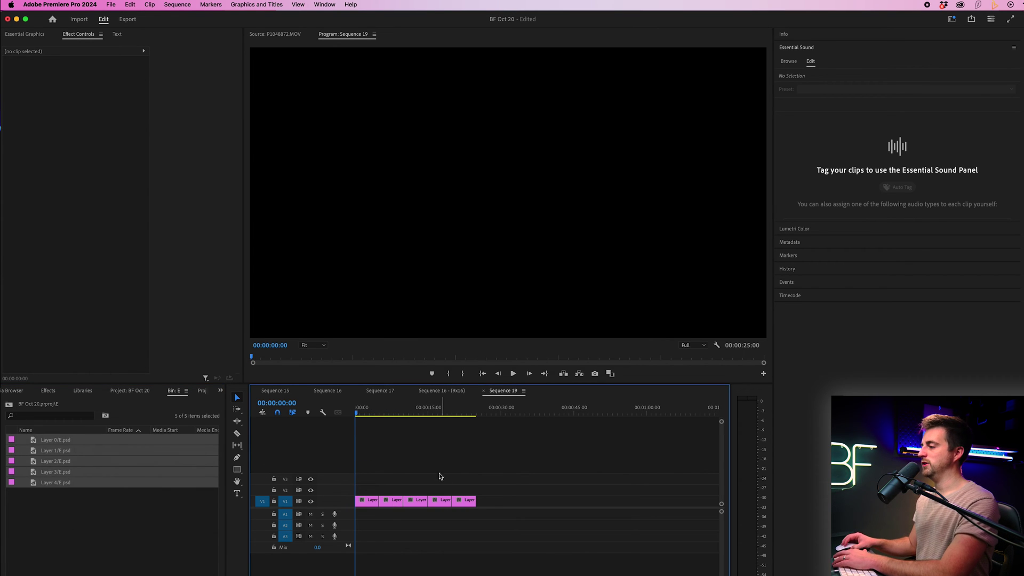
Step: Raise the four stroke layer clips to track V4 and move the white Layer 0 clip to the start of V1
drag(384, 407, 459, 405)
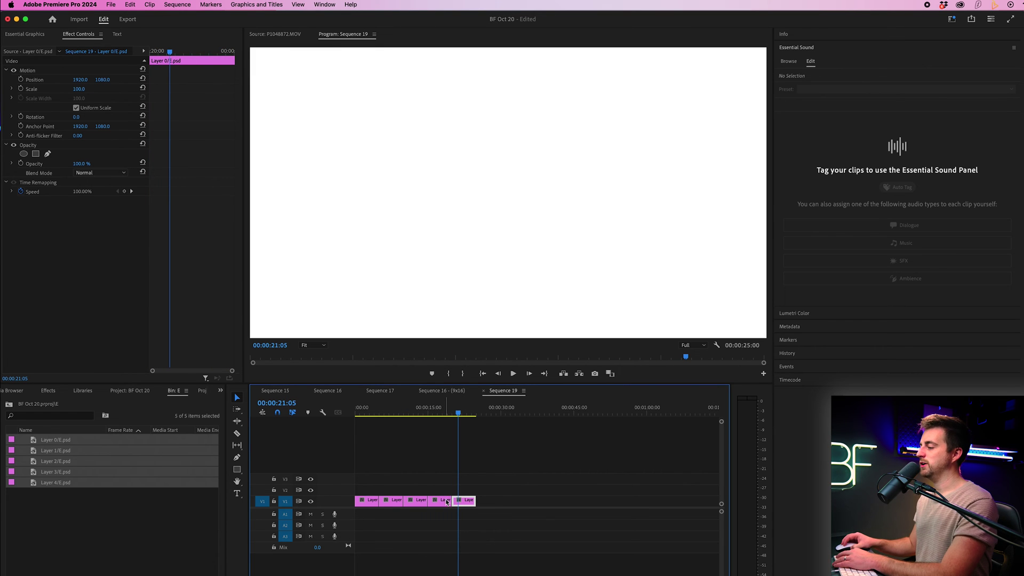
drag(443, 491, 364, 467)
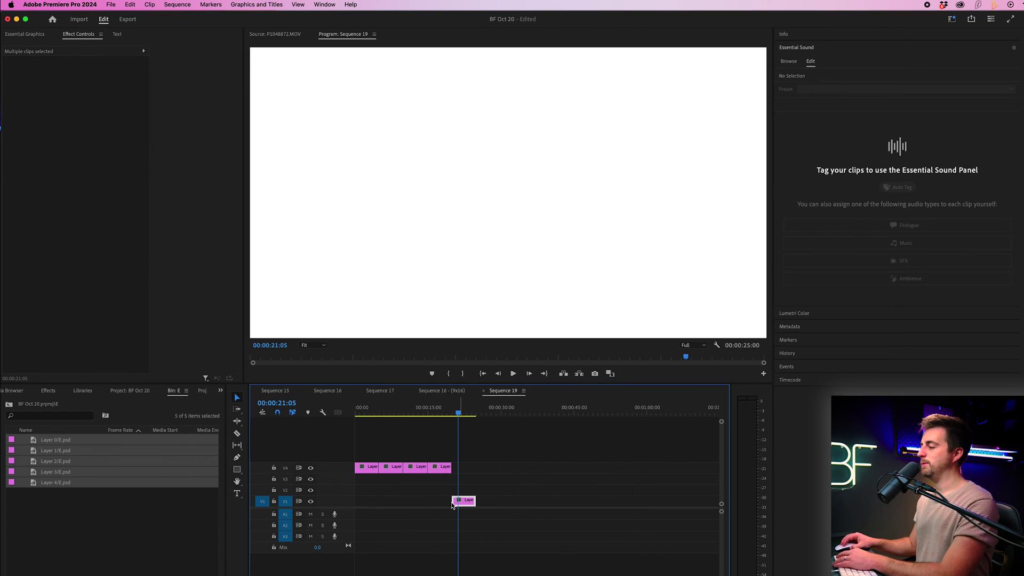
drag(452, 504, 355, 503)
Step: Stack the stroke clips at the sequence start on tracks V2 to V5, from Layer 1 at the base to Layer 4 on top
click(369, 407)
key(equal)
key(equal)
key(minus)
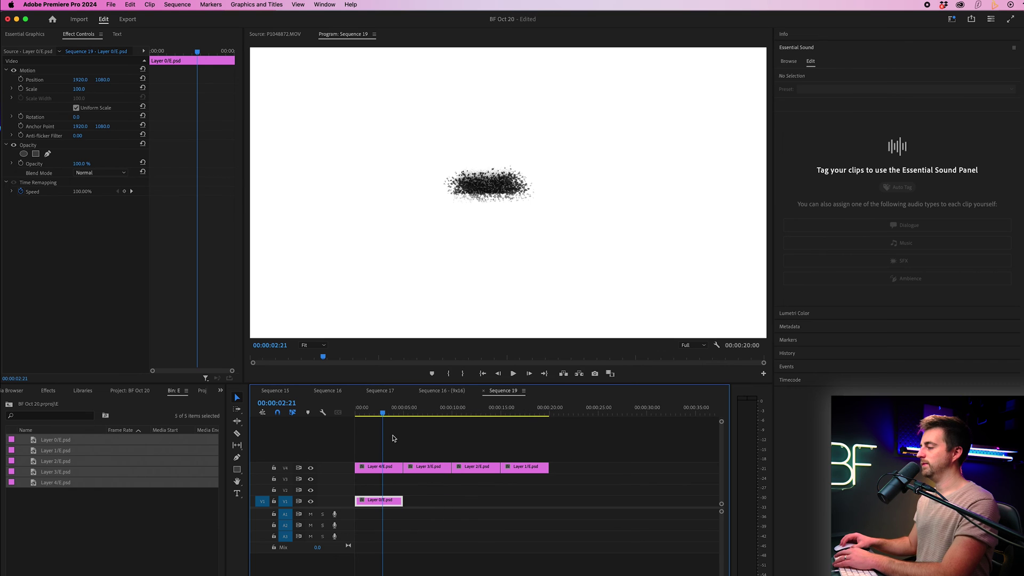
drag(419, 474, 370, 484)
drag(475, 468, 372, 489)
drag(373, 490, 372, 479)
drag(532, 472, 379, 489)
Step: Hide and show tracks V5 to V2 one by one to check which stroke of the E each contains
click(310, 457)
click(310, 457)
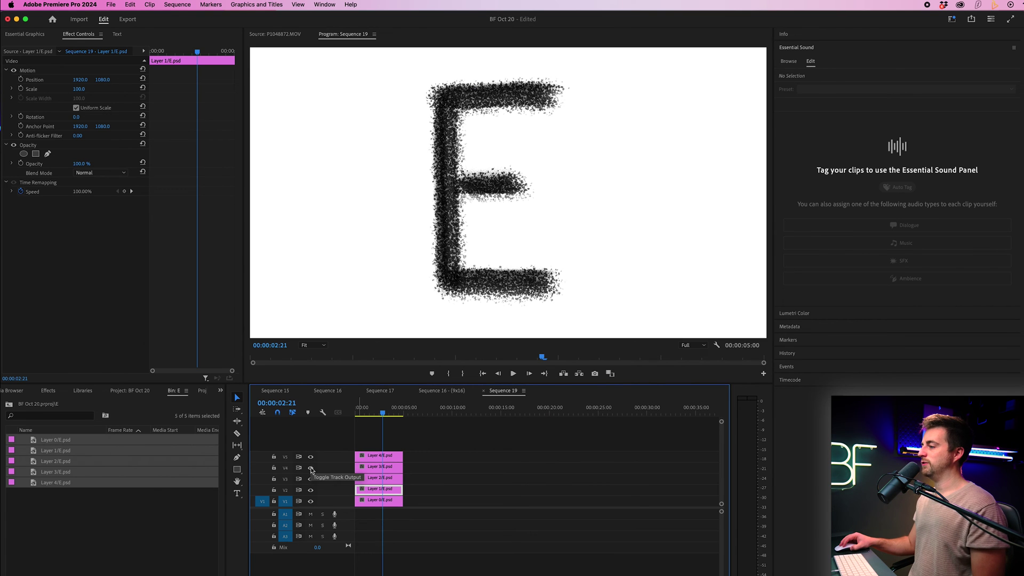
click(310, 468)
click(311, 467)
click(311, 479)
click(310, 479)
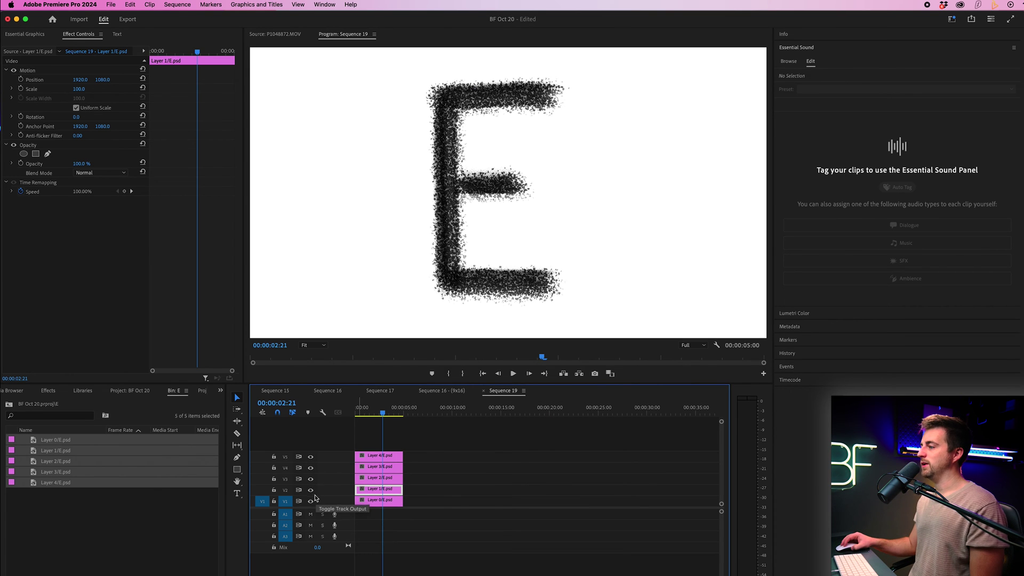
click(310, 490)
click(310, 490)
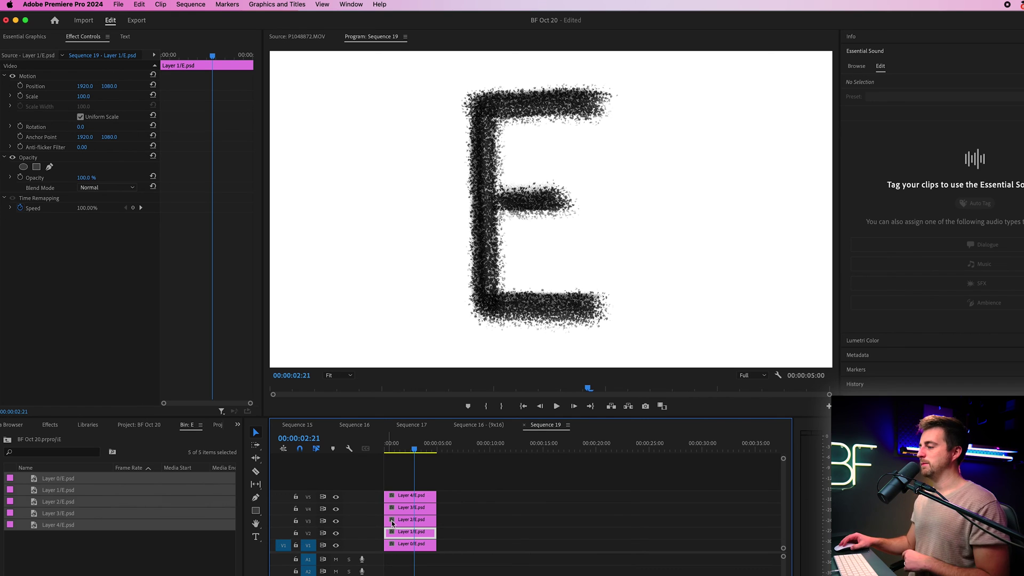
click(336, 534)
click(336, 533)
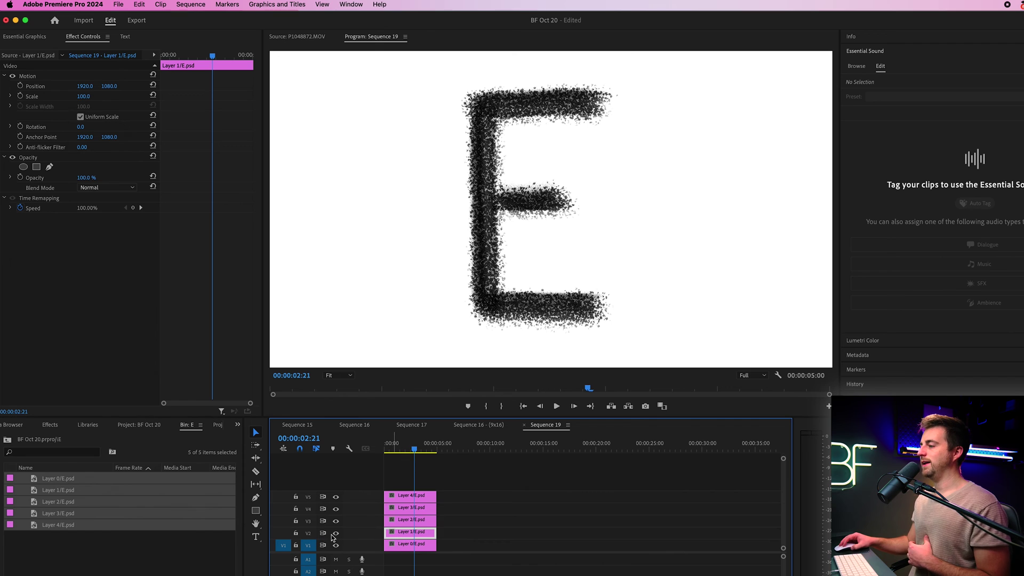
Step: Draw a four-point opacity mask around the top stroke of the E on the Layer 1 clip with the Pen tool
click(336, 534)
click(336, 534)
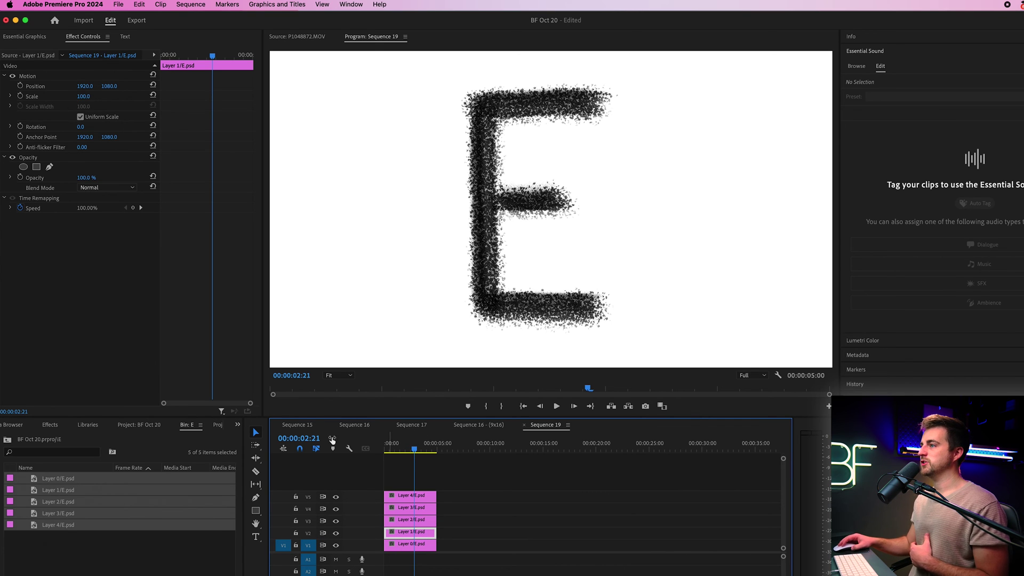
click(26, 157)
click(50, 167)
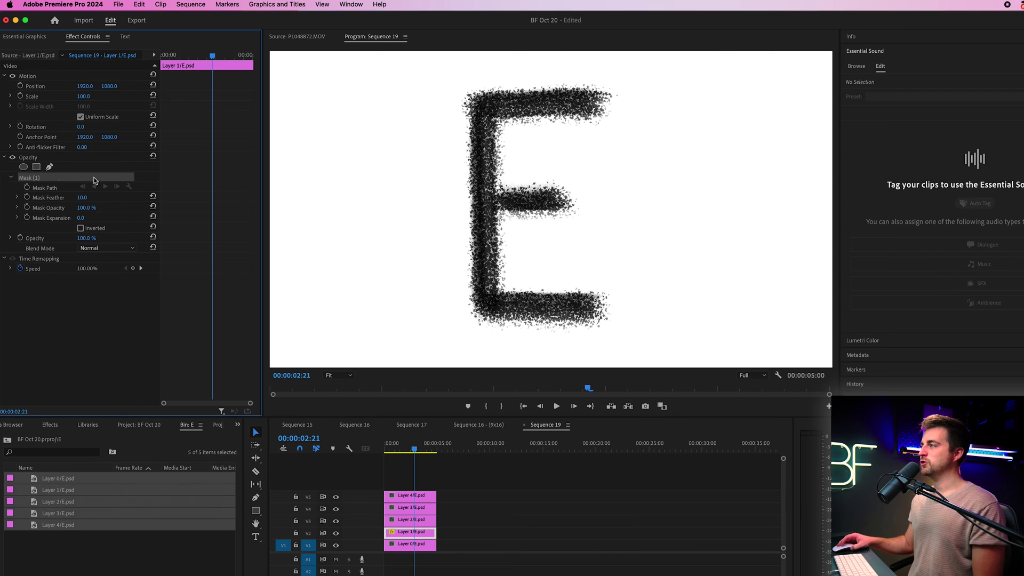
click(427, 74)
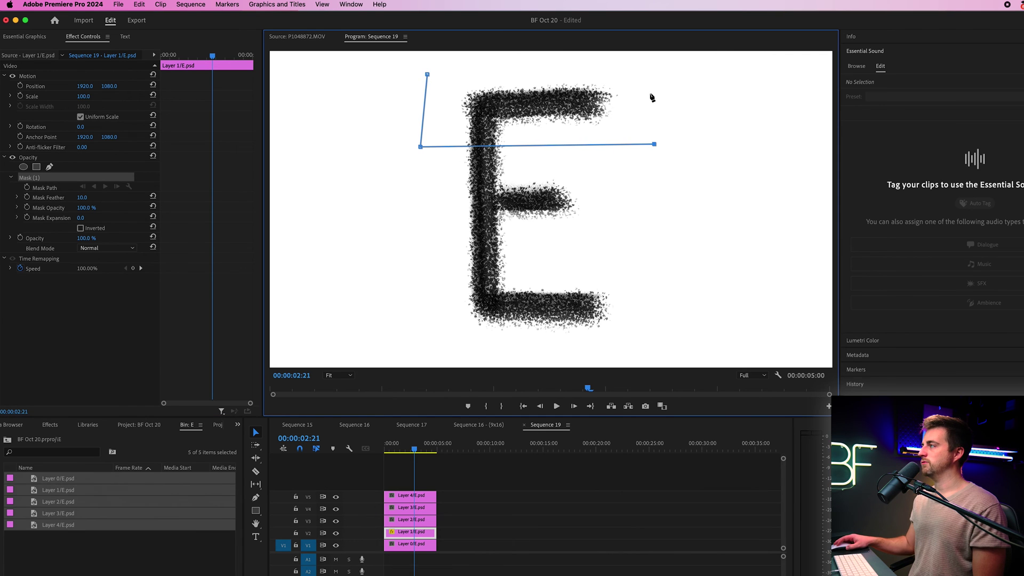
click(428, 74)
Step: At the sequence start, move the Layer 1 mask to the left of the top stroke and start Mask Path keyframing
key(backslash)
click(383, 451)
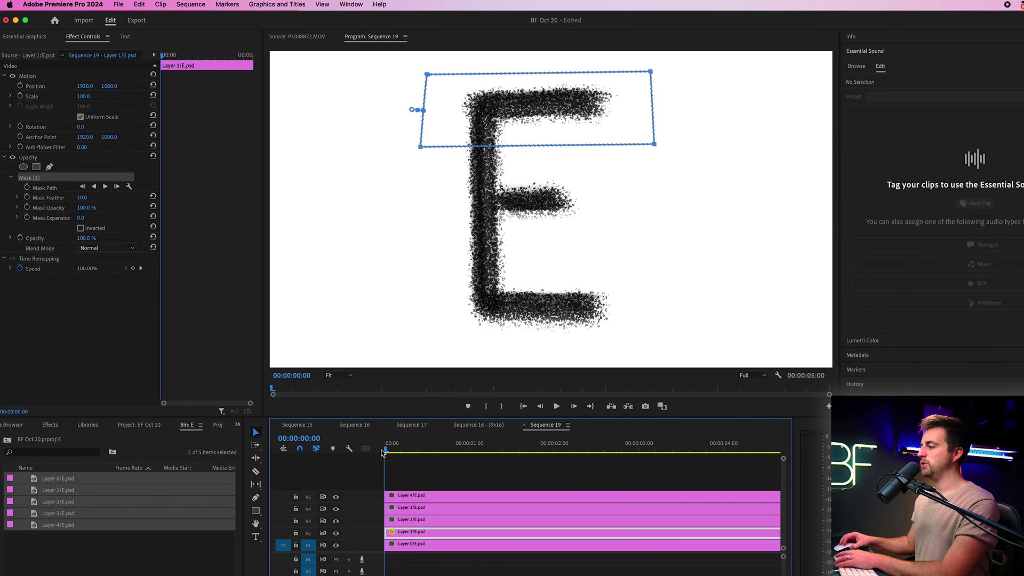
drag(608, 98, 349, 98)
click(26, 187)
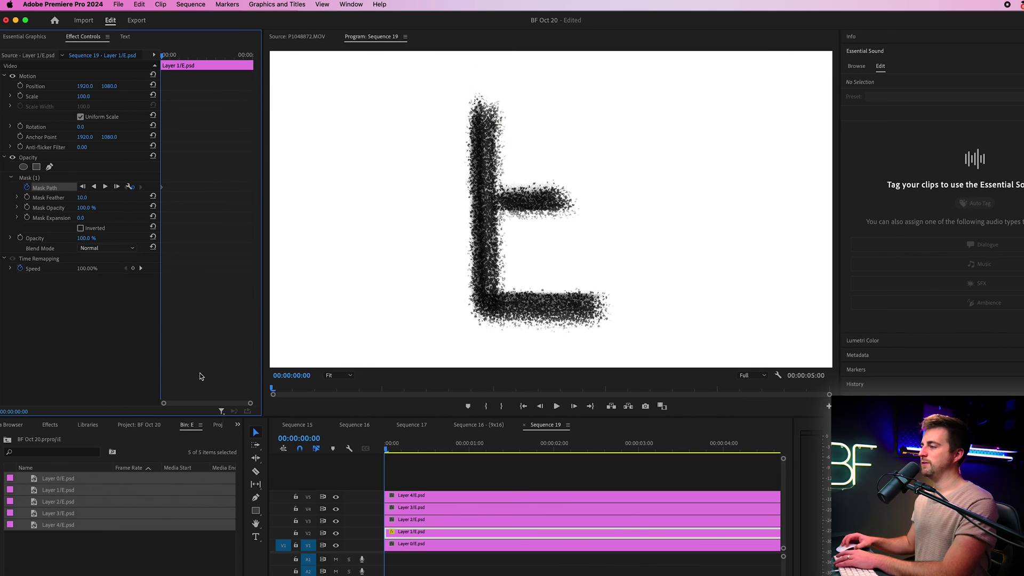
Step: At 00:00:00:07, move the Layer 1 mask back over the top stroke and play the reveal
drag(387, 449, 409, 449)
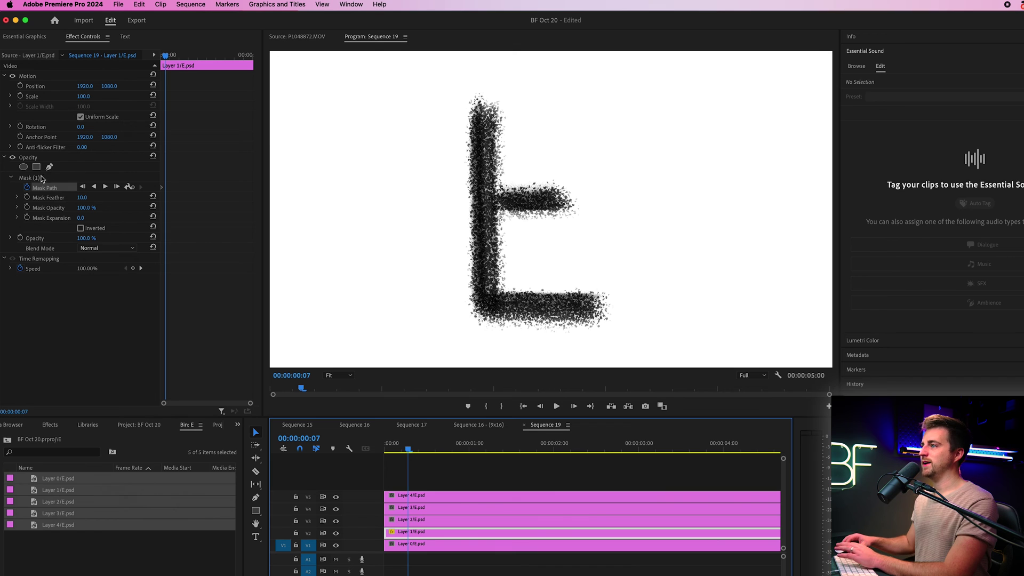
click(43, 177)
drag(282, 130, 542, 114)
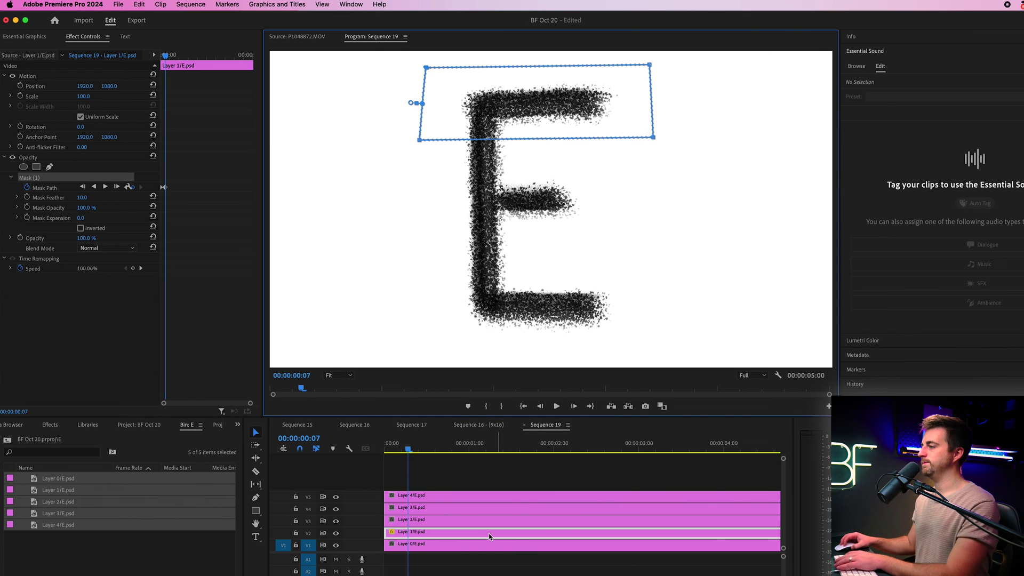
drag(409, 449, 333, 448)
key(space)
key(space)
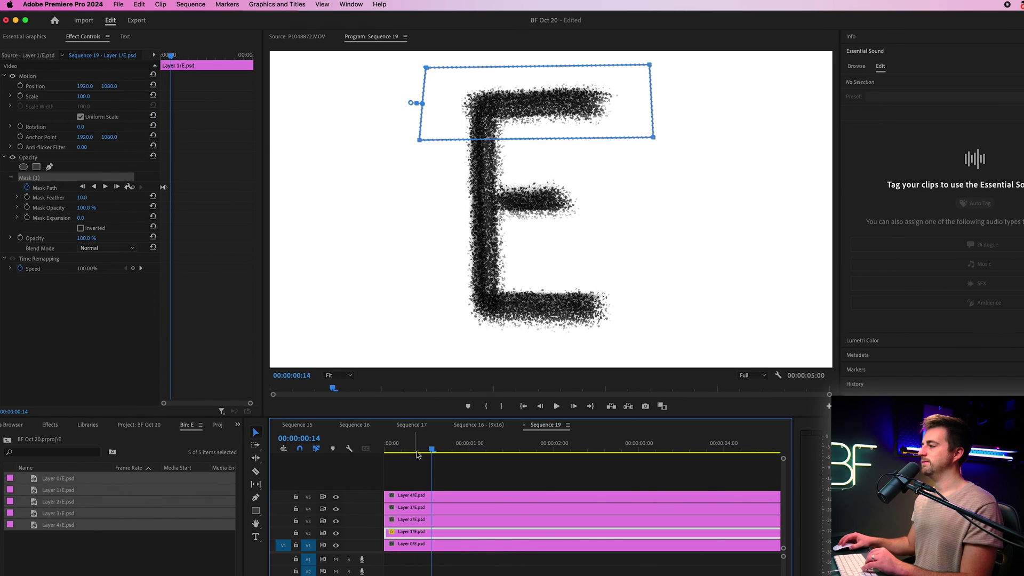
drag(418, 450, 325, 450)
Step: At the sequence start, reposition the Layer 1 mask to the right of the top stroke and replay the reveal
key(space)
key(space)
drag(430, 449, 324, 451)
click(313, 114)
key(space)
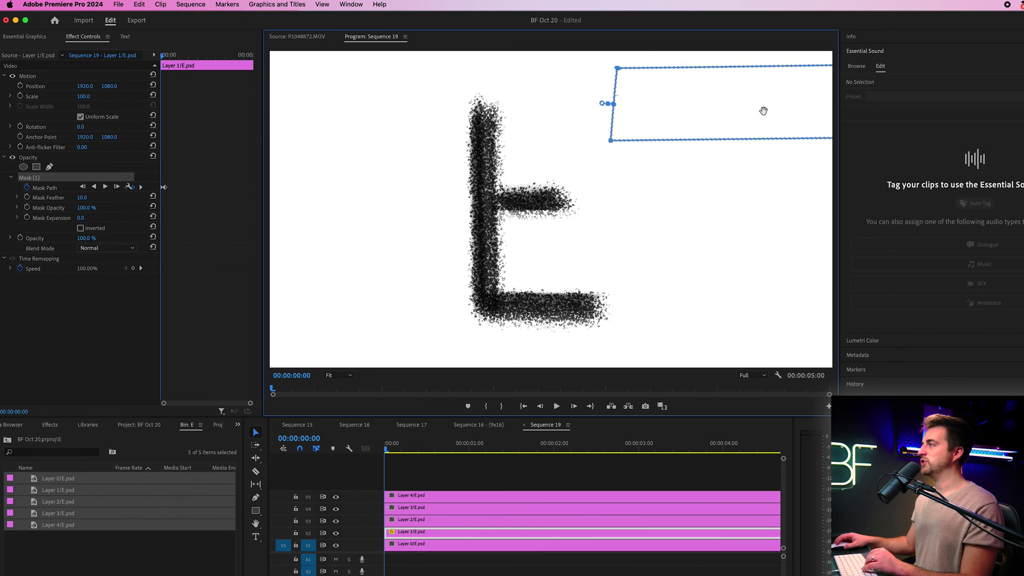
key(space)
drag(412, 450, 347, 451)
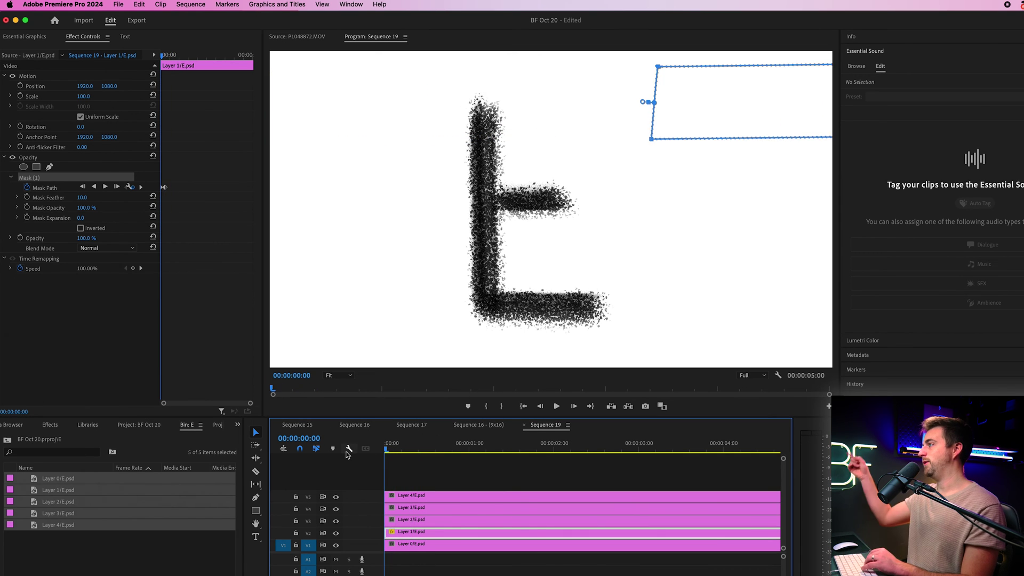
key(space)
key(space)
Step: Set the Layer 1 mask's feather to 179 and play the softened reveal of the top stroke
drag(427, 446, 398, 448)
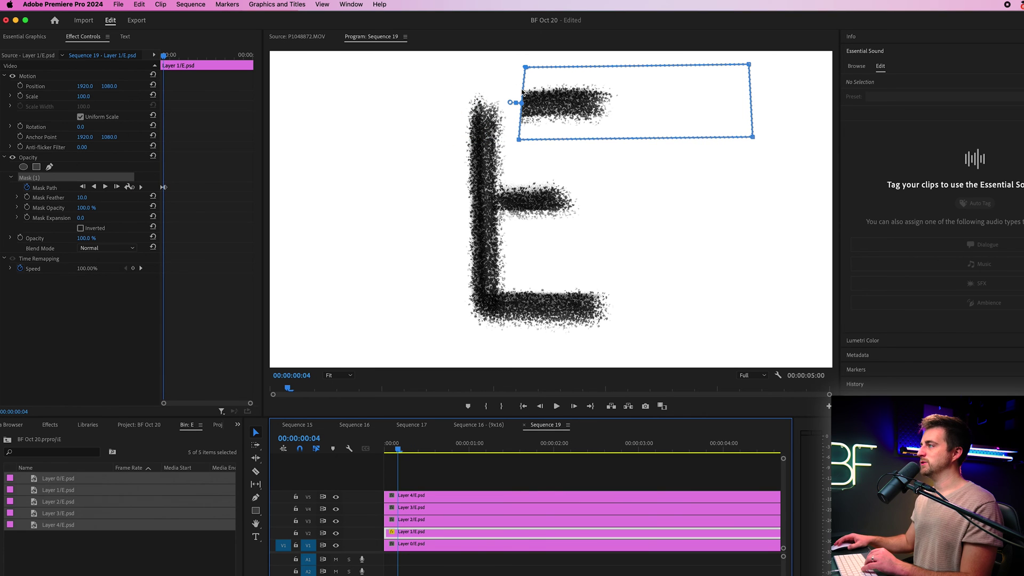
click(417, 476)
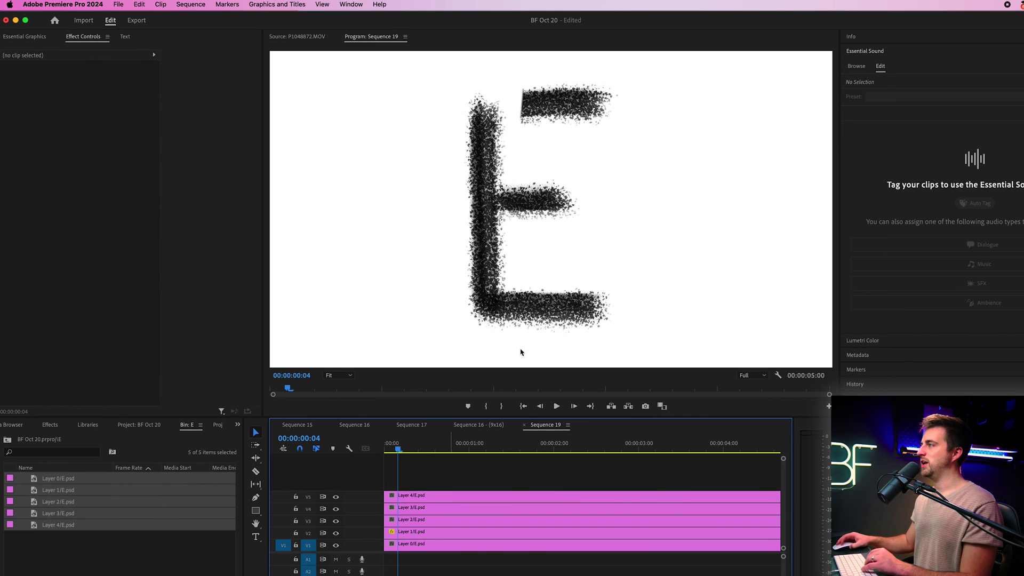
click(434, 528)
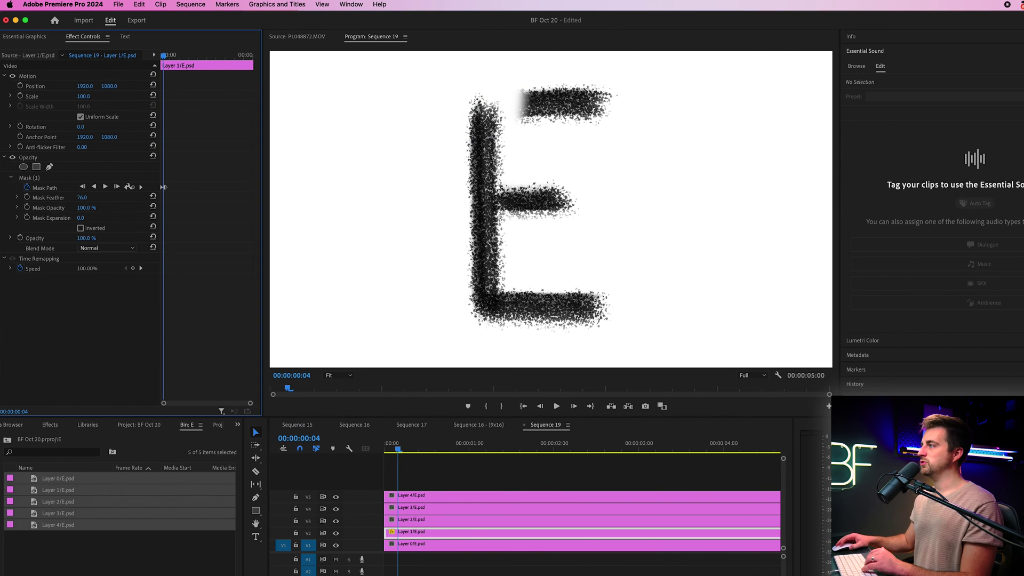
drag(83, 198, 63, 198)
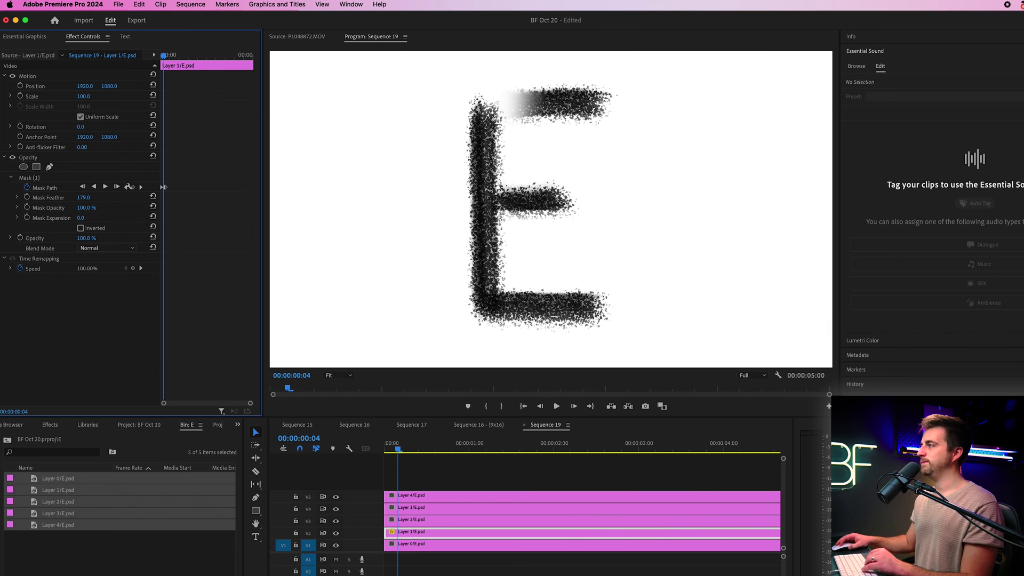
drag(402, 447, 333, 449)
key(space)
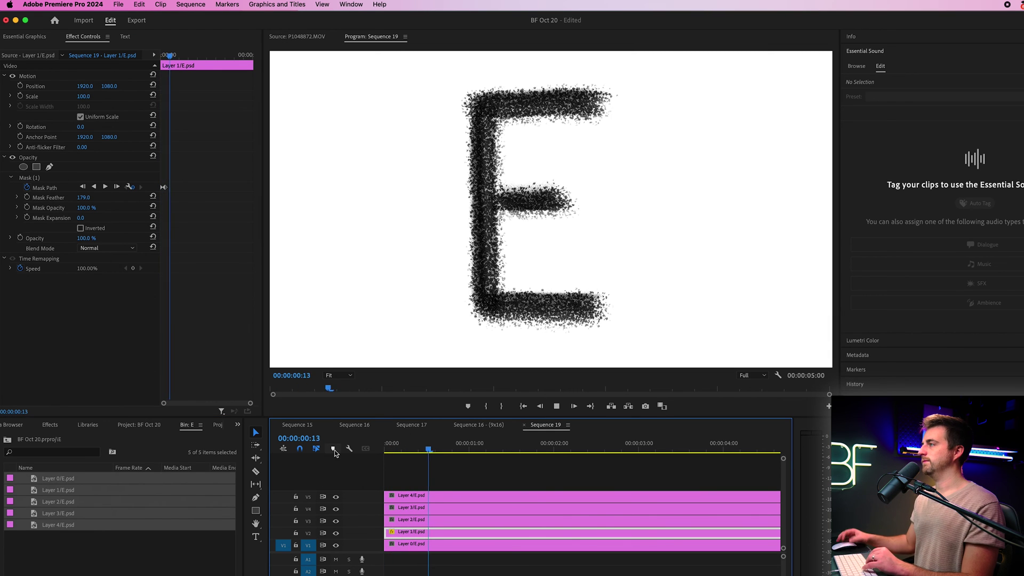
drag(408, 448, 343, 446)
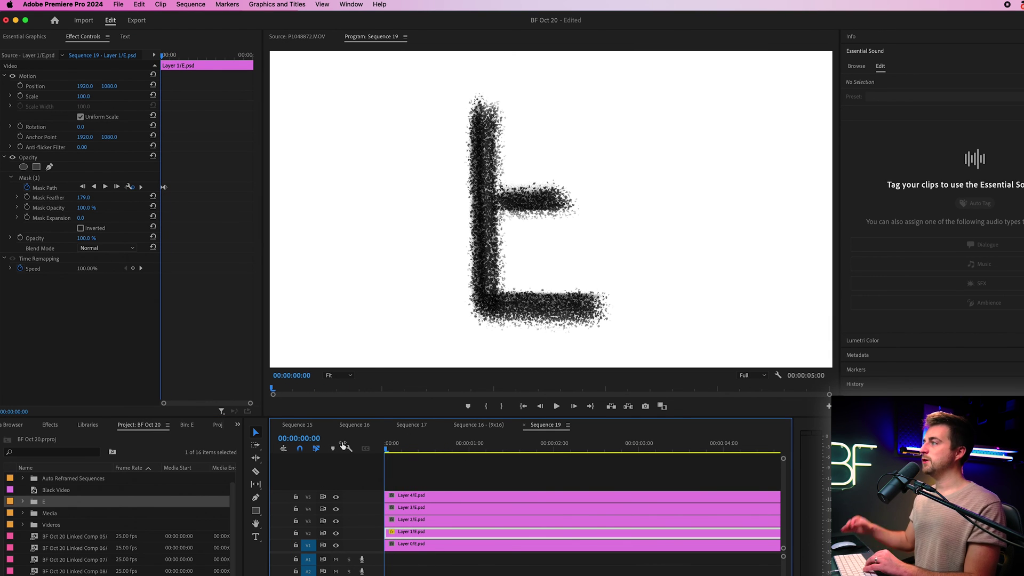
Step: Step frame by frame through the top stroke's reveal to find where the next stroke should start
key(Right)
key(Right)
key(Right)
key(Right)
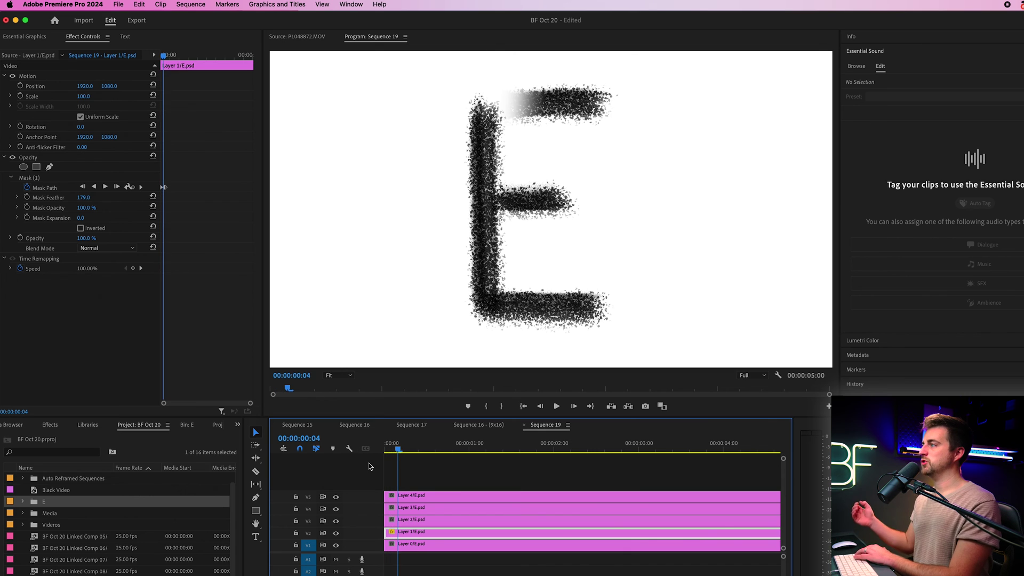
key(Right)
key(Right)
key(Left)
key(Left)
key(Left)
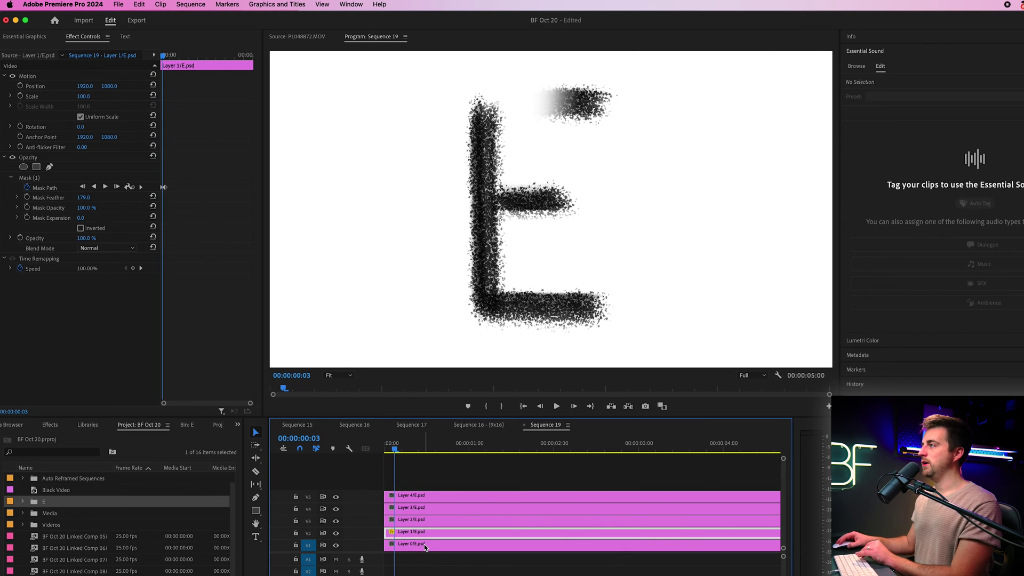
key(Left)
key(Right)
key(Right)
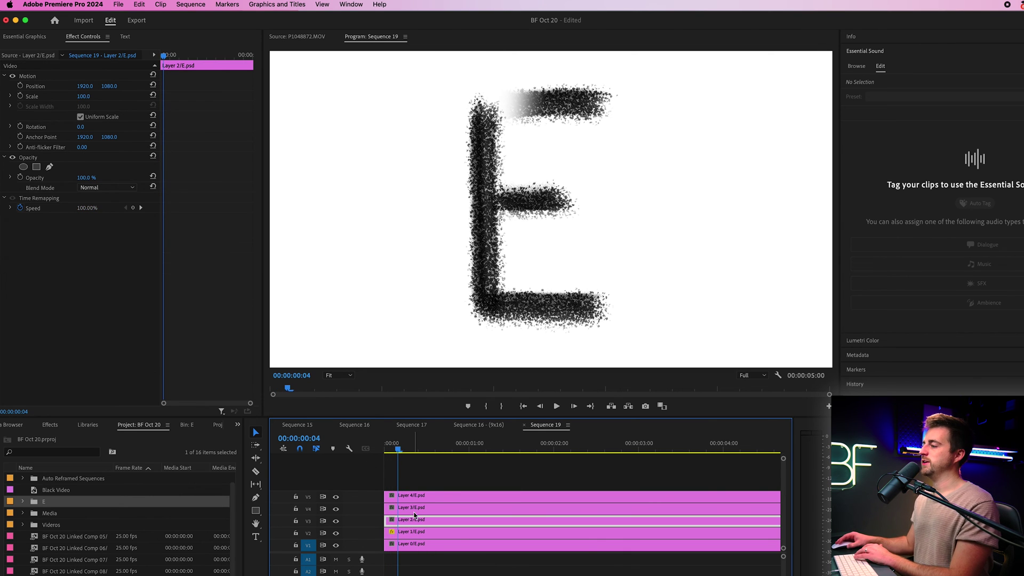
Step: Draw a tall four-point opacity mask around the vertical stroke of the E on the Layer 2 clip
click(408, 520)
click(336, 533)
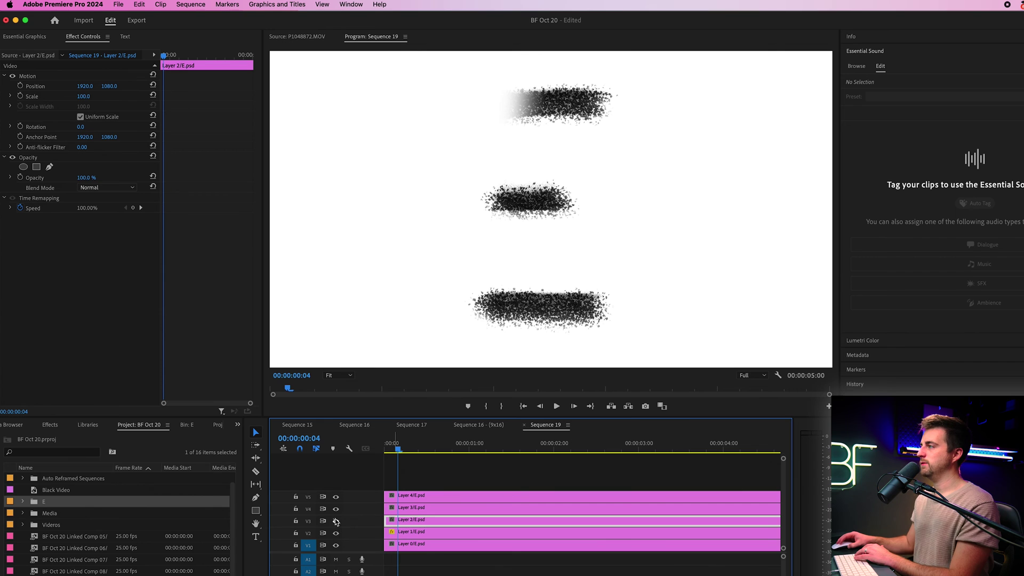
click(336, 533)
click(49, 166)
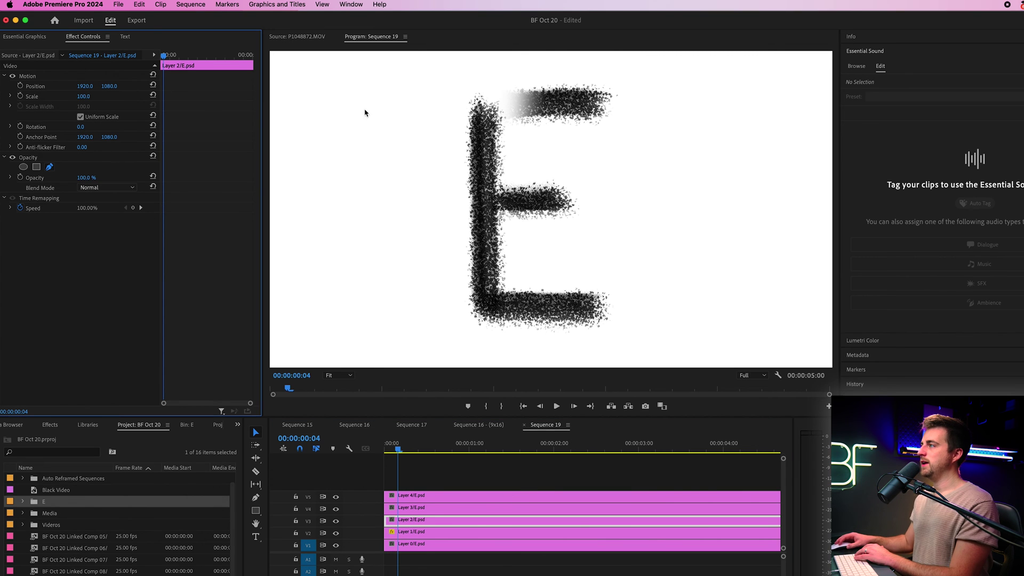
click(430, 64)
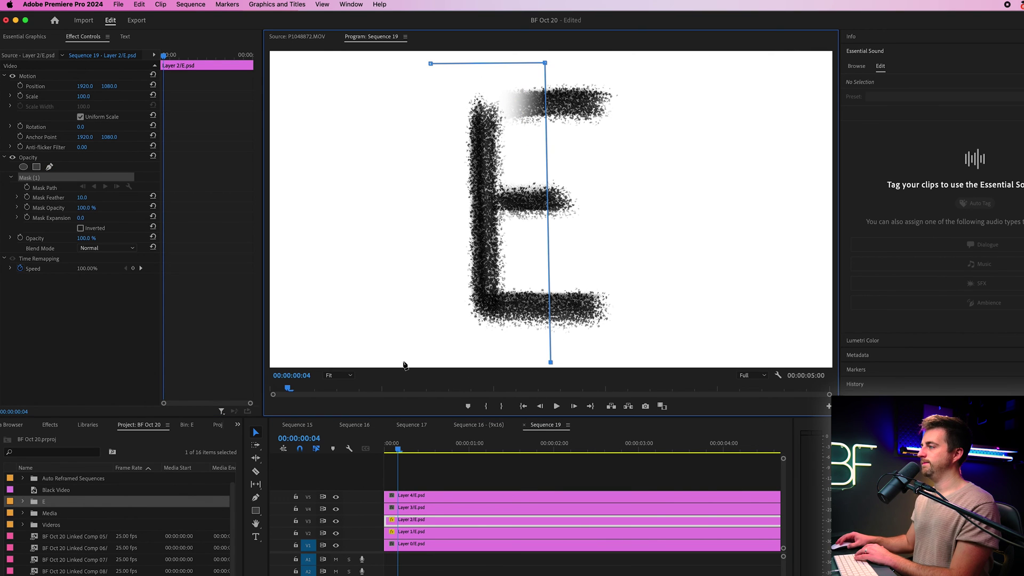
click(431, 63)
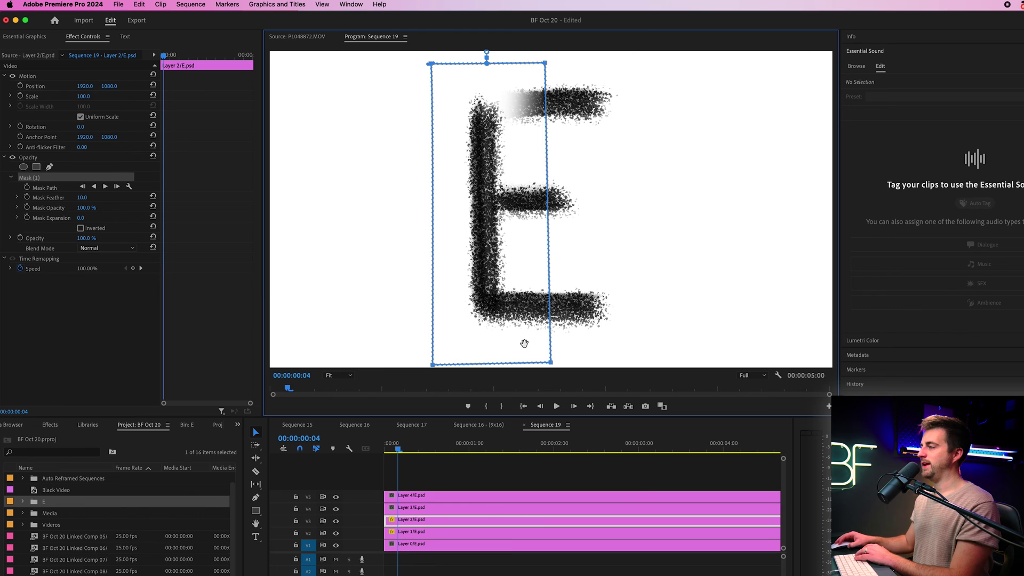
Step: Keyframe the Layer 2 mask from above the vertical stroke at 00:00:00:04 to covering it at 00:00:00:08, with a feather of 325
mouse_move(525, 343)
mouse_down()
mouse_move(533, 171)
mouse_move(516, 21)
mouse_up()
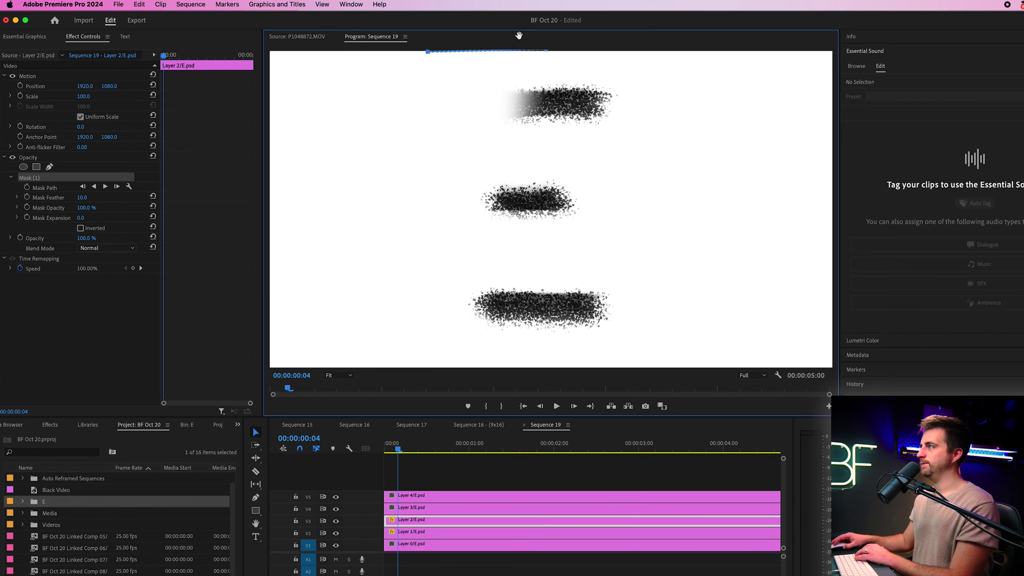
click(27, 189)
key(Right)
key(Right)
key(Right)
key(Right)
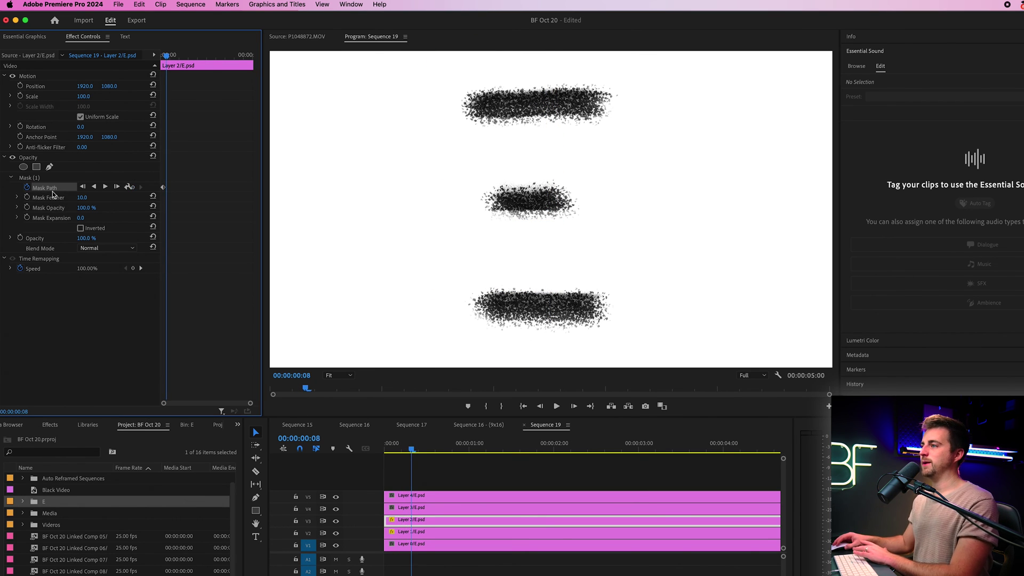
click(35, 180)
drag(475, 52, 471, 352)
click(83, 198)
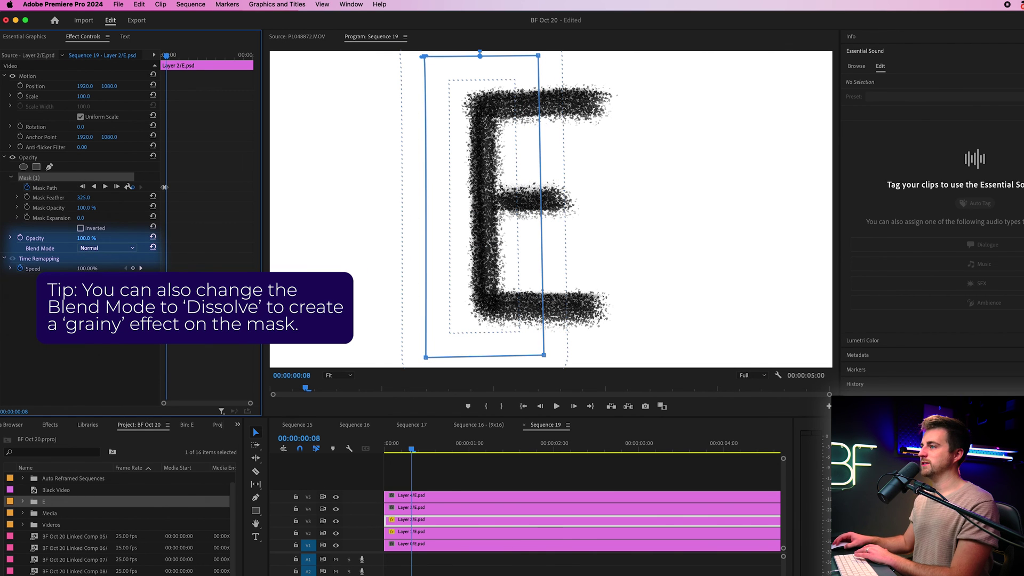
drag(448, 447, 425, 451)
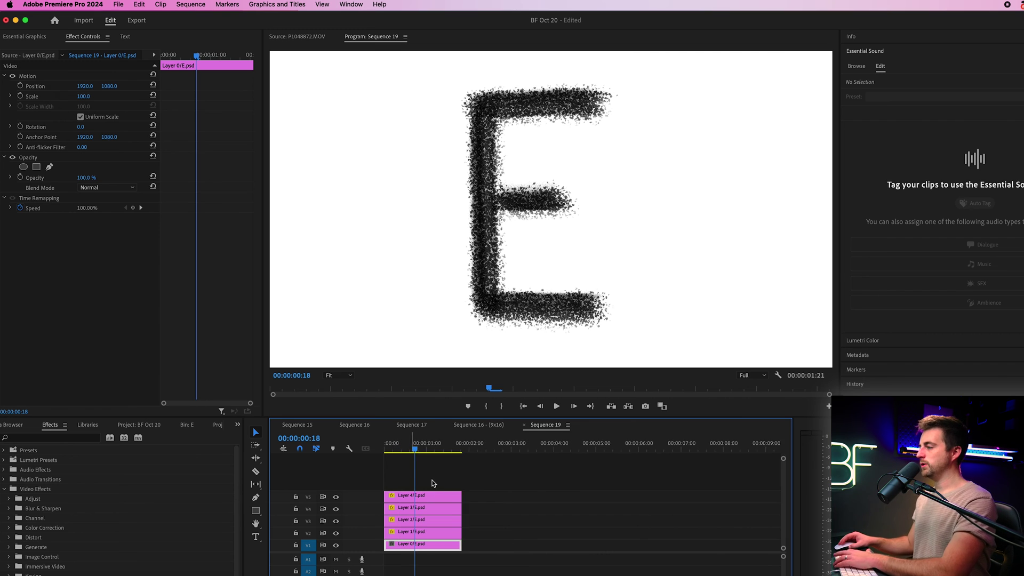
Step: Nest the four stroke clips on tracks V2 to V5 into one sequence named E
key(=)
drag(624, 476, 410, 539)
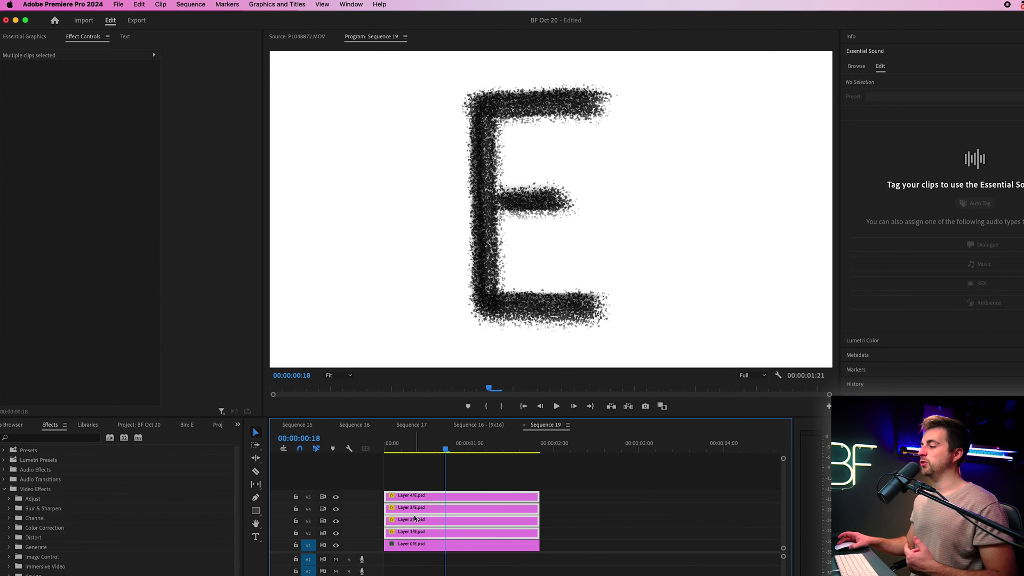
right_click(413, 514)
click(457, 439)
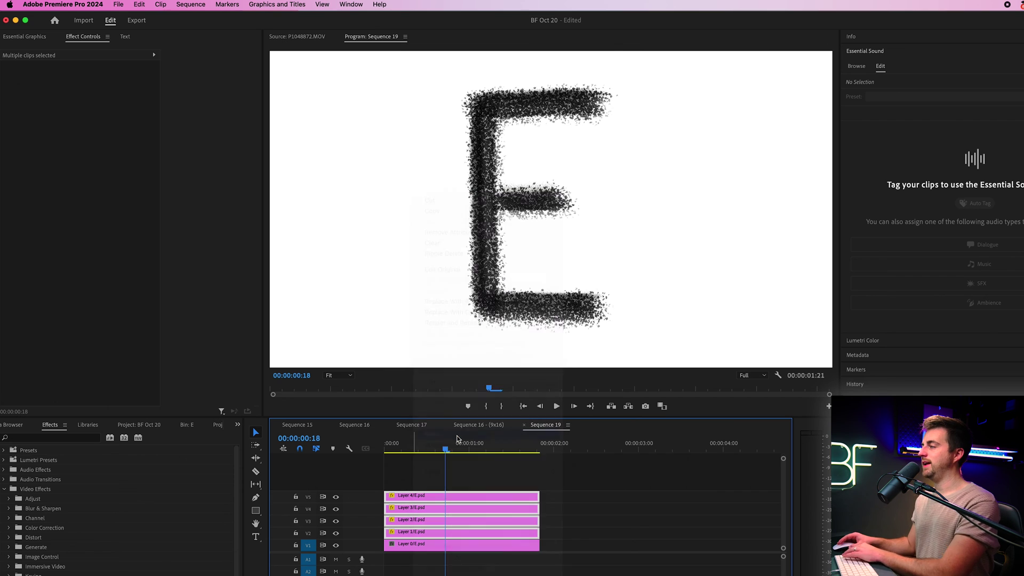
text(E)
key(Return)
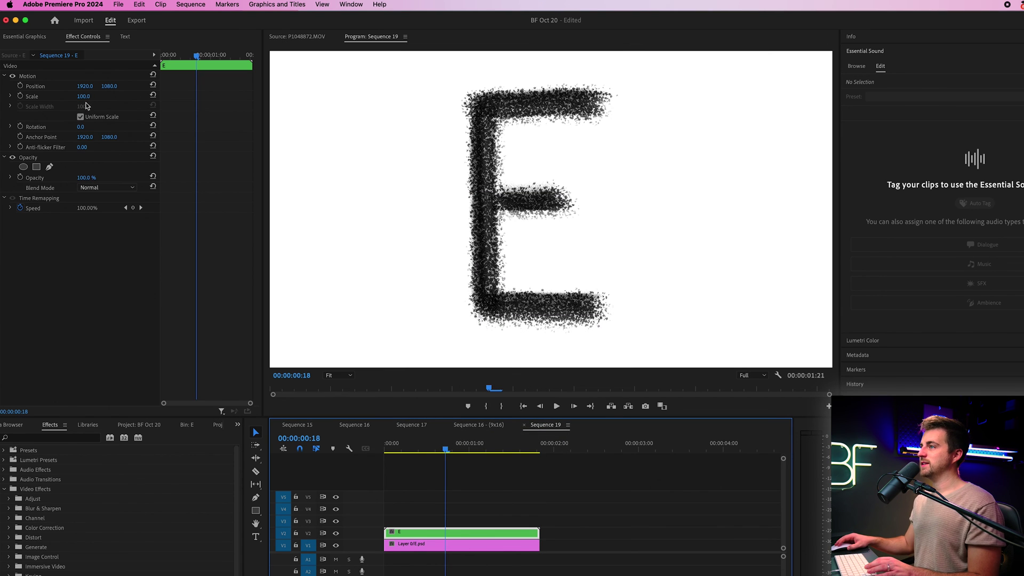
Step: Scale the nested E to 15, move it to the left part of the frame at 660.9, 1033.8, and play it
click(66, 99)
drag(91, 99, 46, 100)
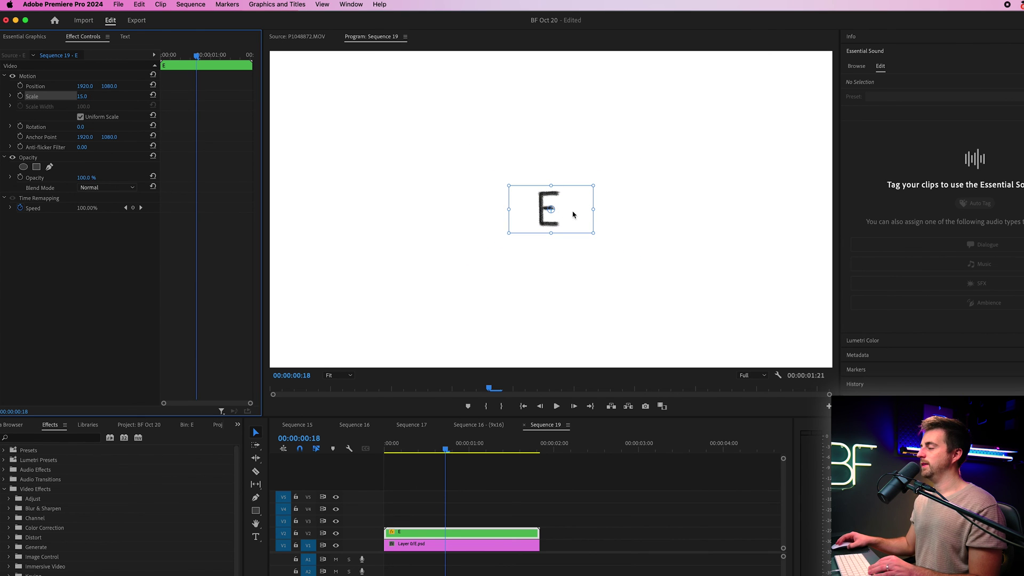
drag(574, 215, 389, 208)
drag(446, 444, 384, 448)
key(space)
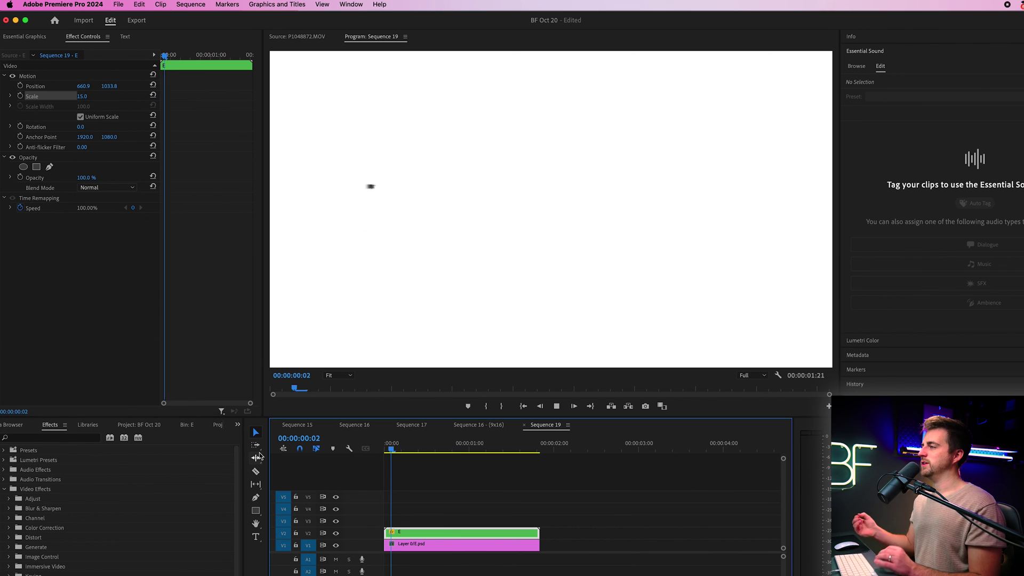
key(space)
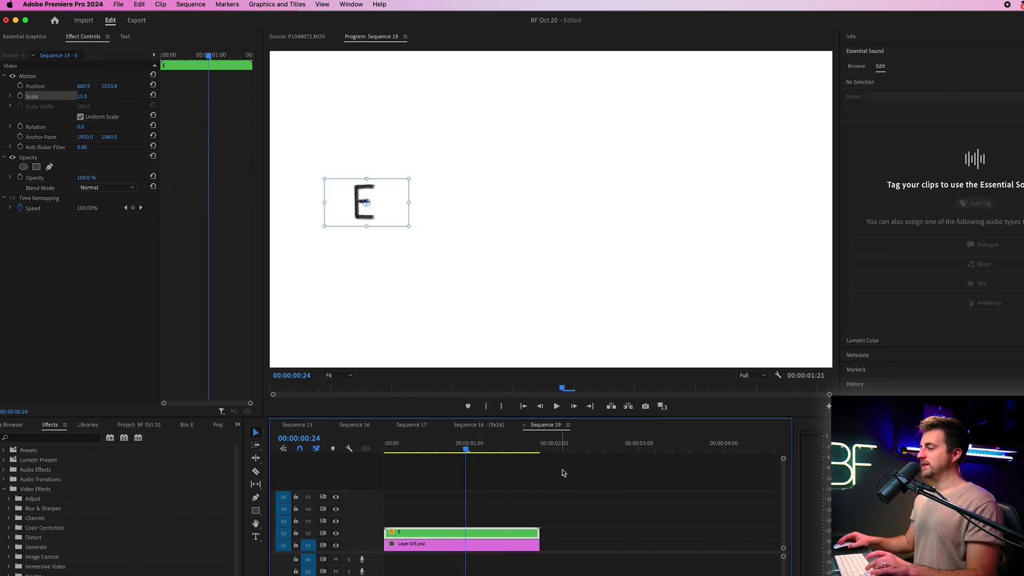
Step: Duplicate the nested E clip and place the copy on V3 at the sequence start, directly above the original
click(561, 448)
key(super+v)
drag(582, 530, 419, 520)
click(408, 446)
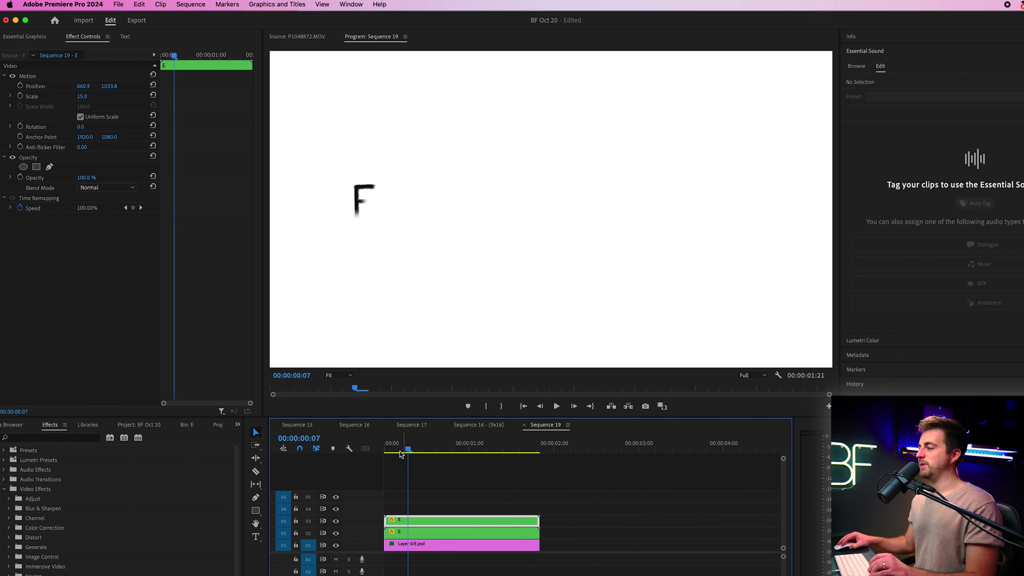
Step: Offset the V3 copy to start at 00:00:00:02 and place its letter to the right of the first E
click(392, 450)
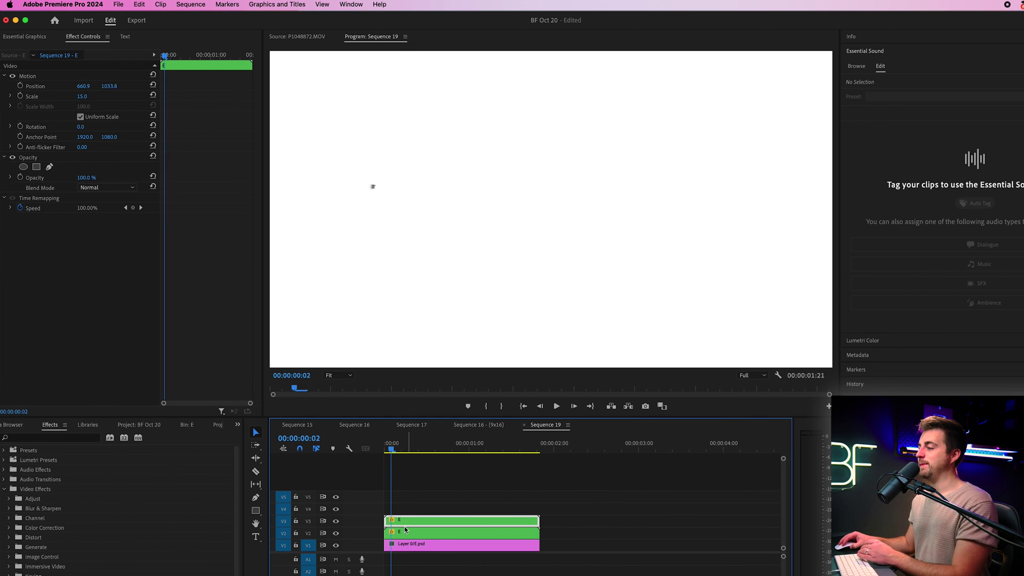
drag(405, 528, 412, 527)
click(427, 544)
key(space)
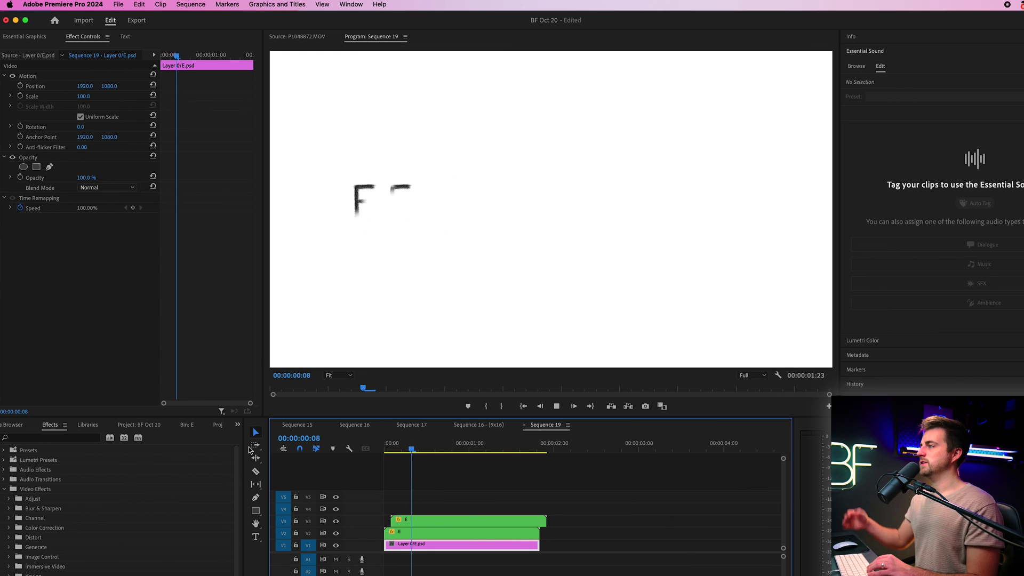
drag(440, 447, 388, 447)
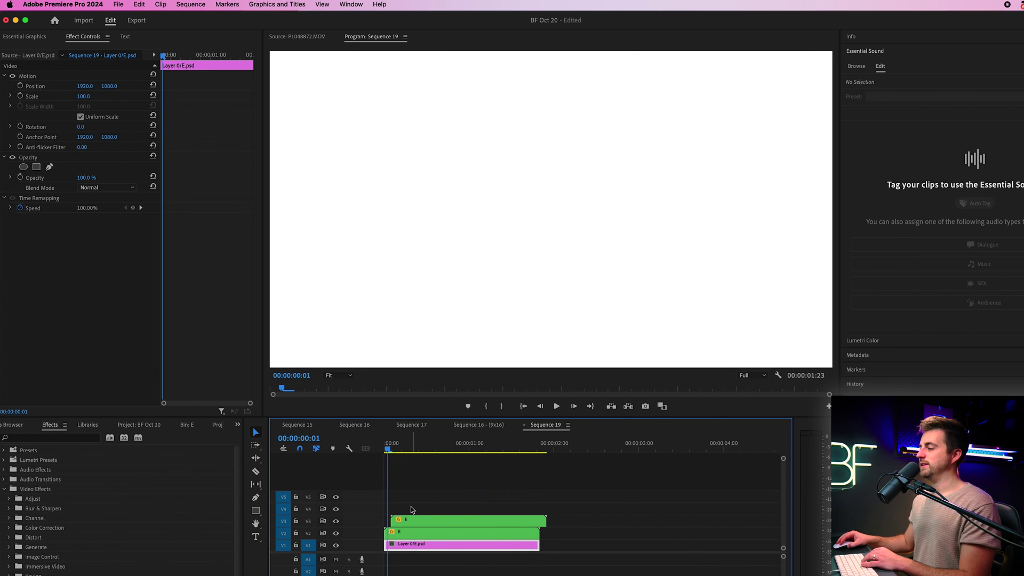